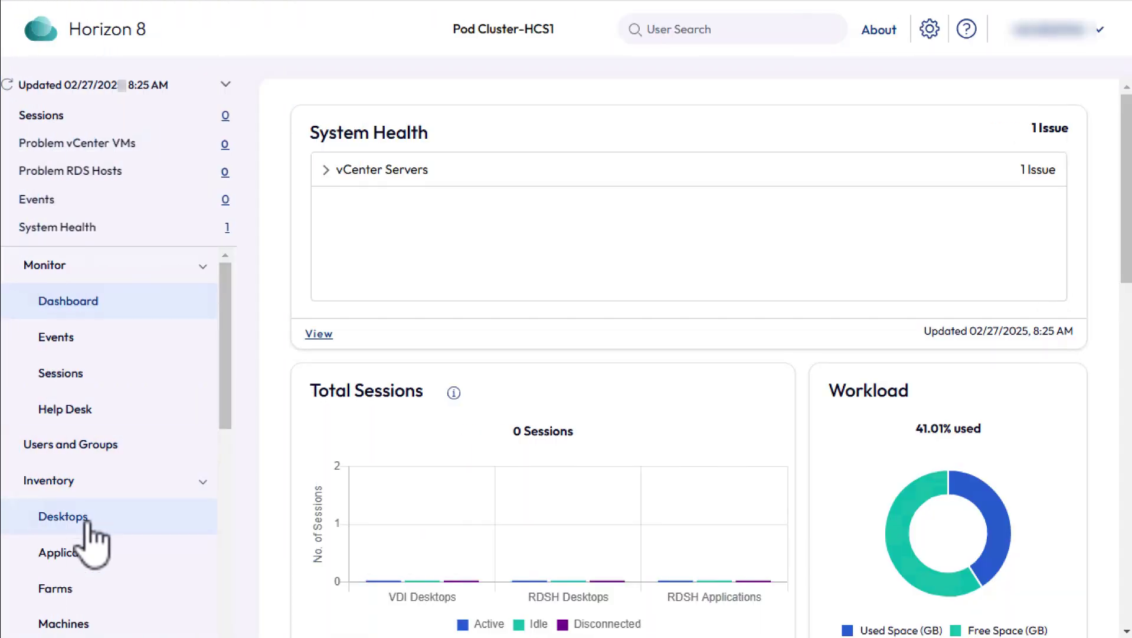
Step: Start an automated instant-clone farm on the vCenter server, accepting the default storage optimization
{"action": "left_click", "coordinate": [78, 599]}
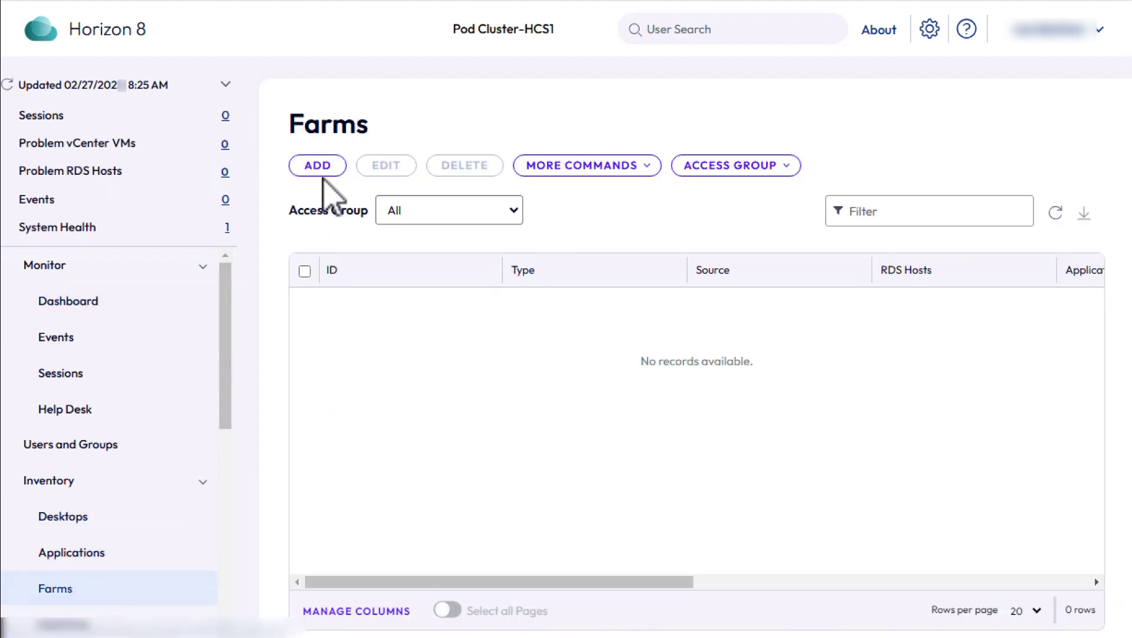
{"action": "left_click", "coordinate": [324, 172]}
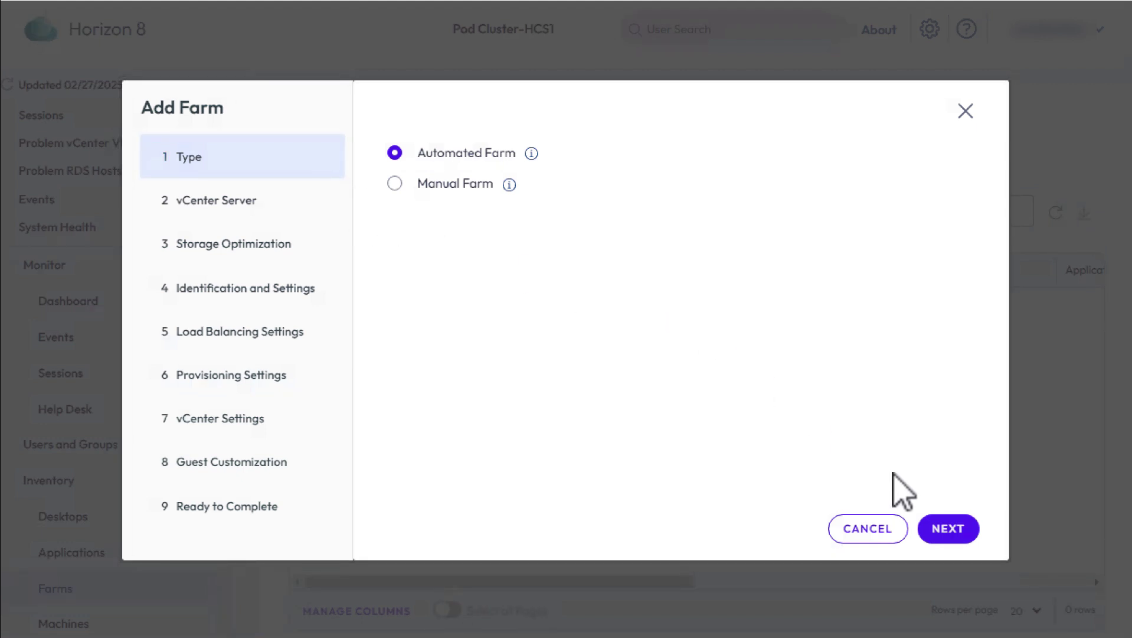
{"action": "left_click", "coordinate": [948, 533]}
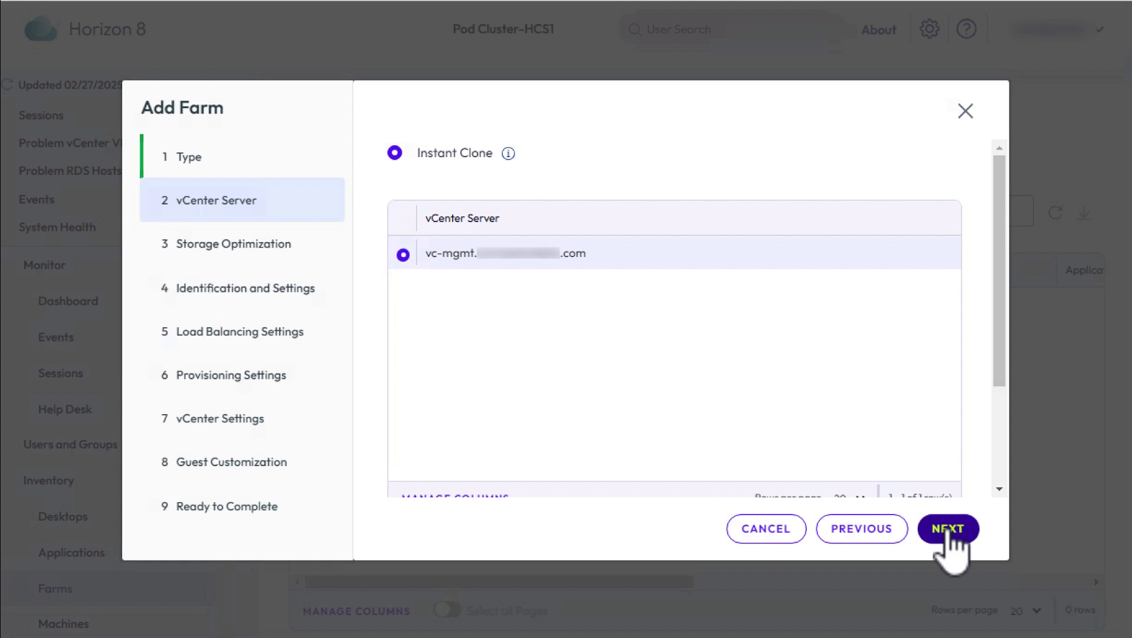
{"action": "left_click", "coordinate": [949, 531]}
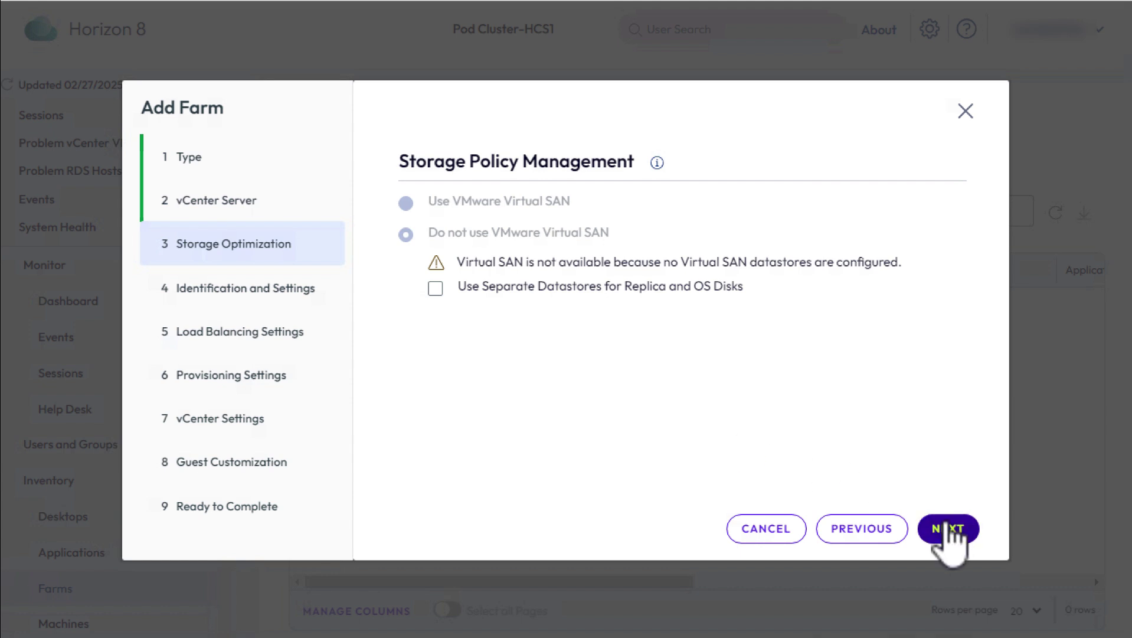
{"action": "left_click", "coordinate": [949, 534]}
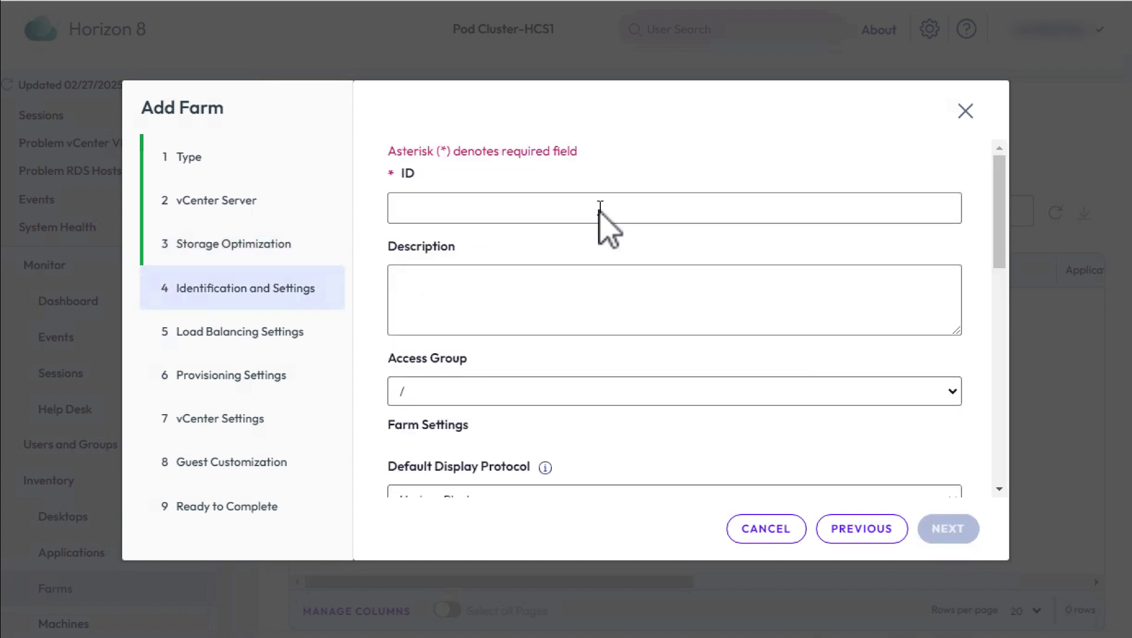
Step: Enter farm ID hz8-servers and keep Horizon Blast as the display protocol
{"action": "left_click", "coordinate": [535, 208]}
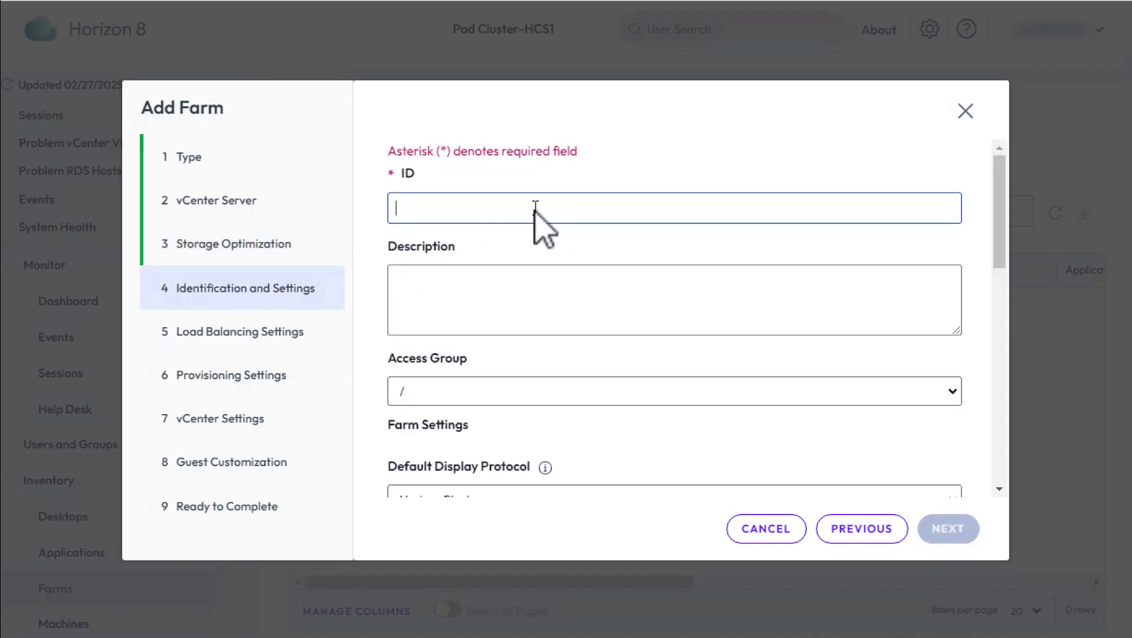
{"action": "type", "text": "hz8-"}
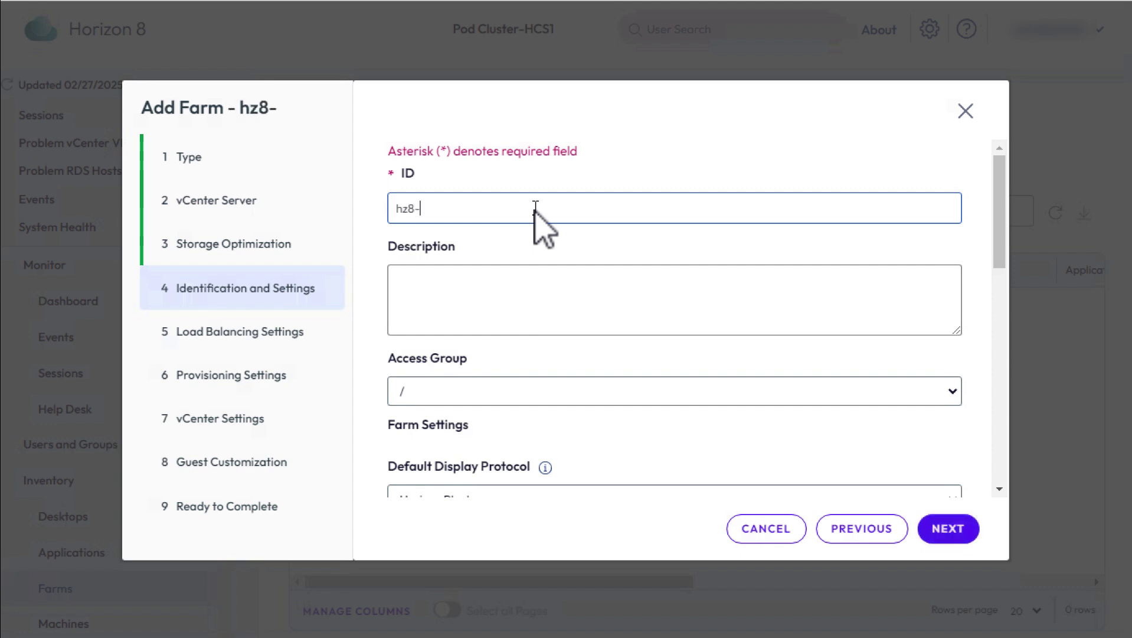
{"action": "type", "text": "servers"}
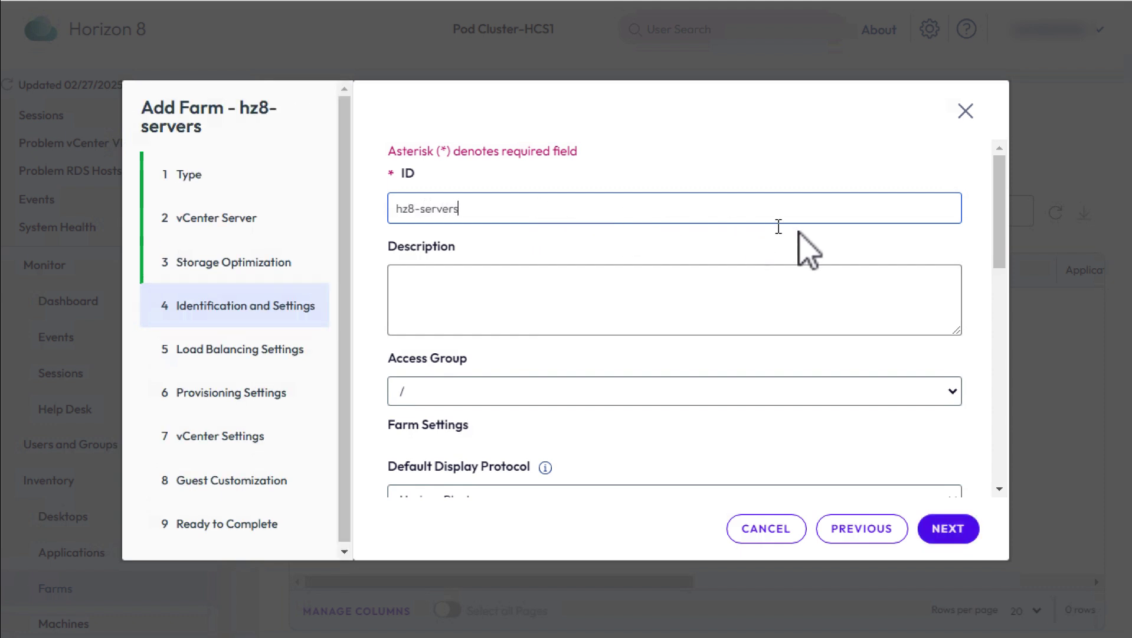
{"action": "scroll", "coordinate": [945, 266], "scroll_direction": "down", "scroll_amount": 4}
{"action": "scroll", "coordinate": [1002, 323], "scroll_direction": "down", "scroll_amount": 1}
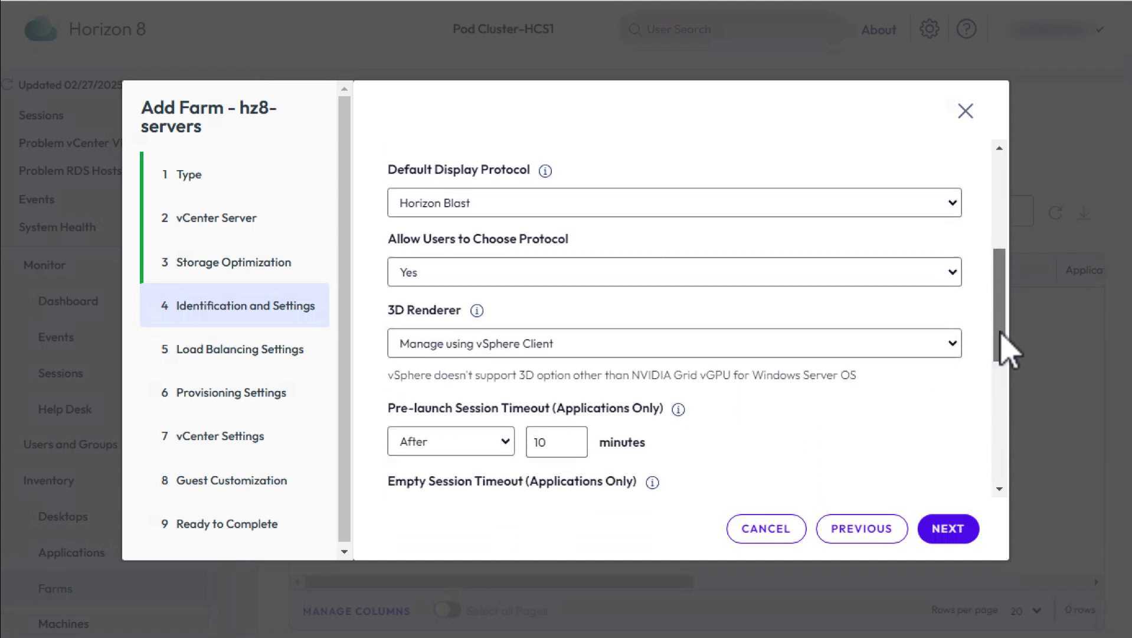
{"action": "left_click", "coordinate": [953, 201]}
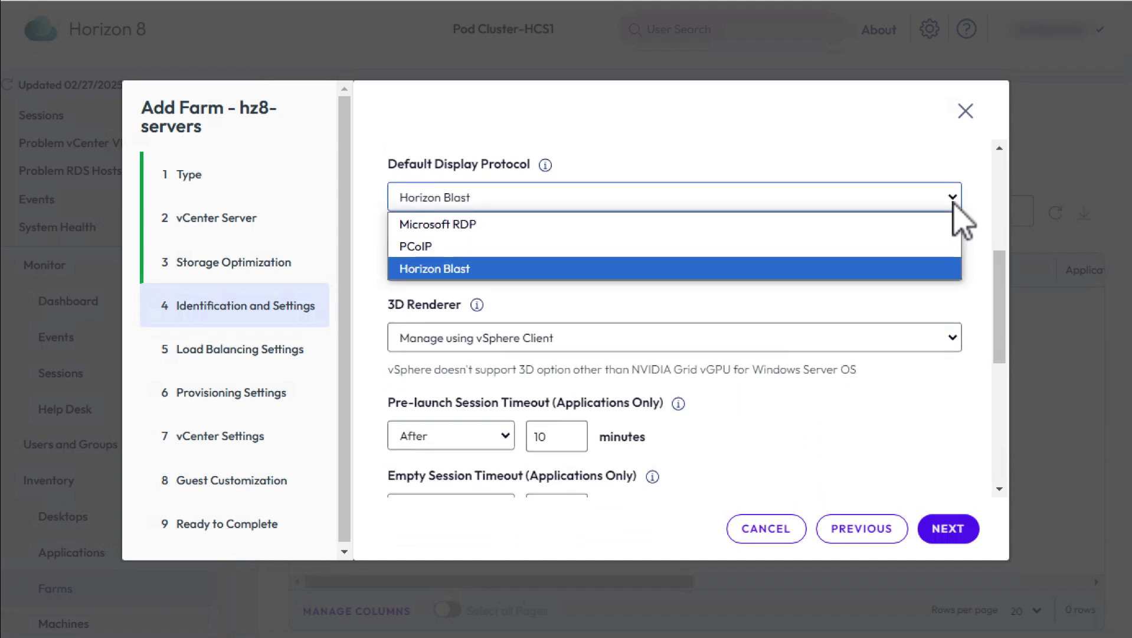
{"action": "left_click", "coordinate": [953, 202]}
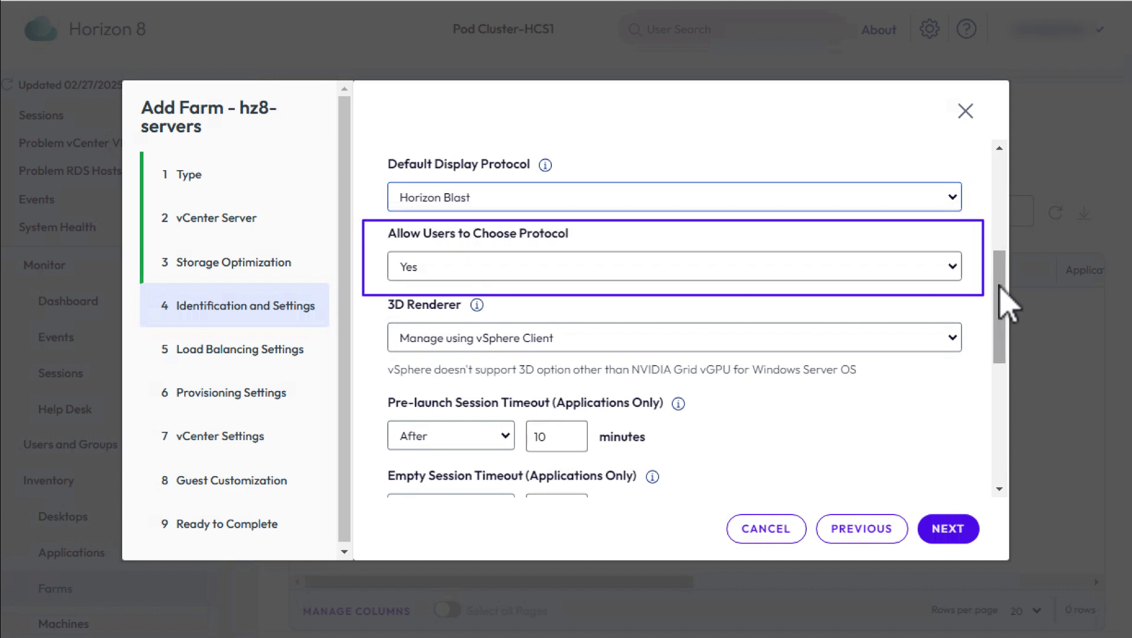
Step: Keep the defaults: disconnected sessions never logged off, Disconnect on timeout, empty session timeout After
{"action": "scroll", "coordinate": [999, 318], "scroll_direction": "down", "scroll_amount": 2}
{"action": "scroll", "coordinate": [1004, 390], "scroll_direction": "down", "scroll_amount": 2}
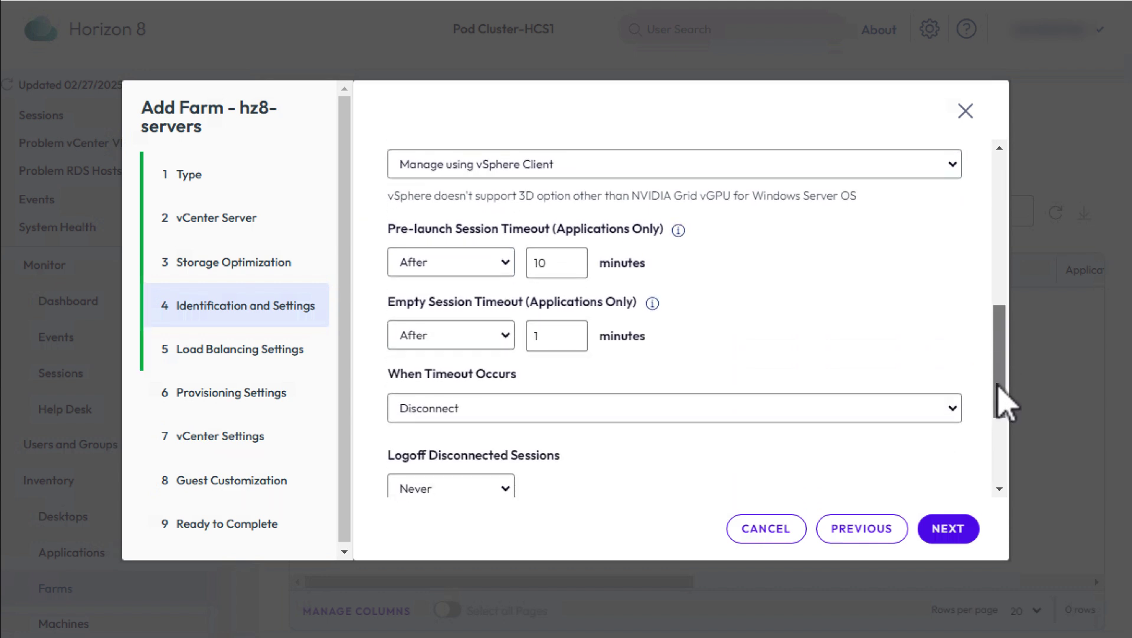
{"action": "scroll", "coordinate": [1004, 402], "scroll_direction": "down", "scroll_amount": 2}
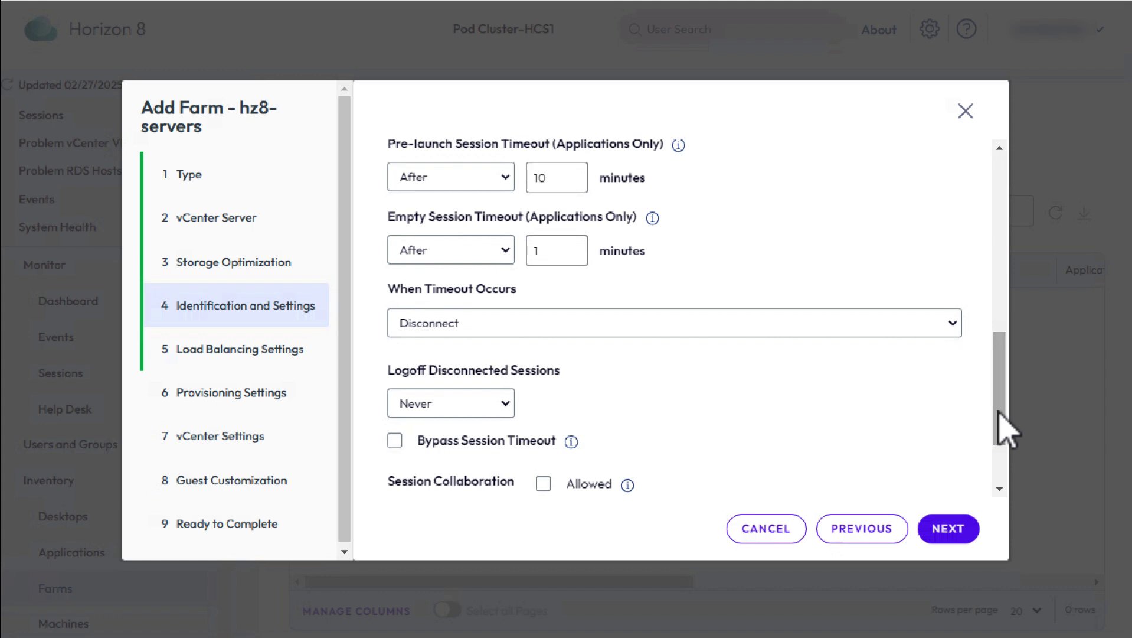
{"action": "left_click", "coordinate": [505, 404]}
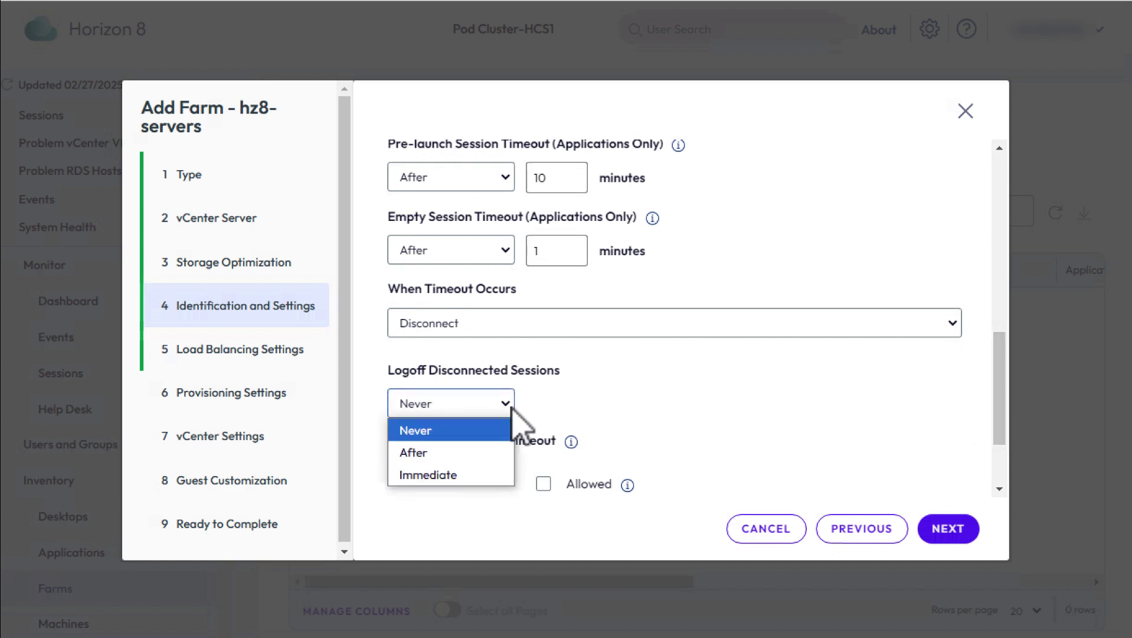
{"action": "left_click", "coordinate": [512, 407]}
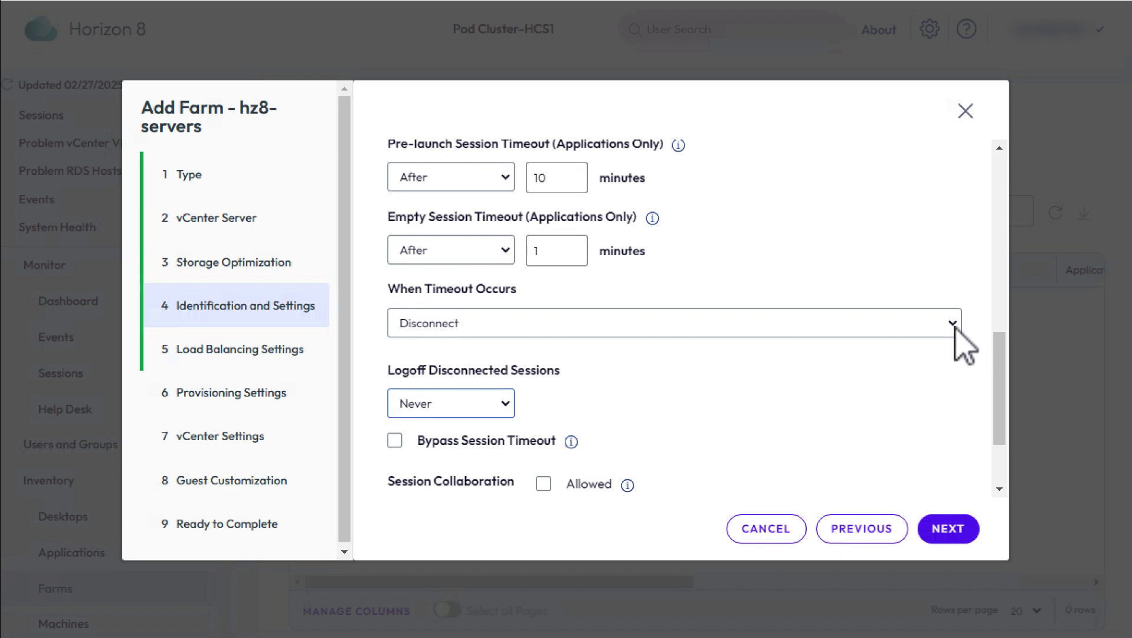
{"action": "left_click", "coordinate": [953, 323]}
{"action": "left_click", "coordinate": [957, 326]}
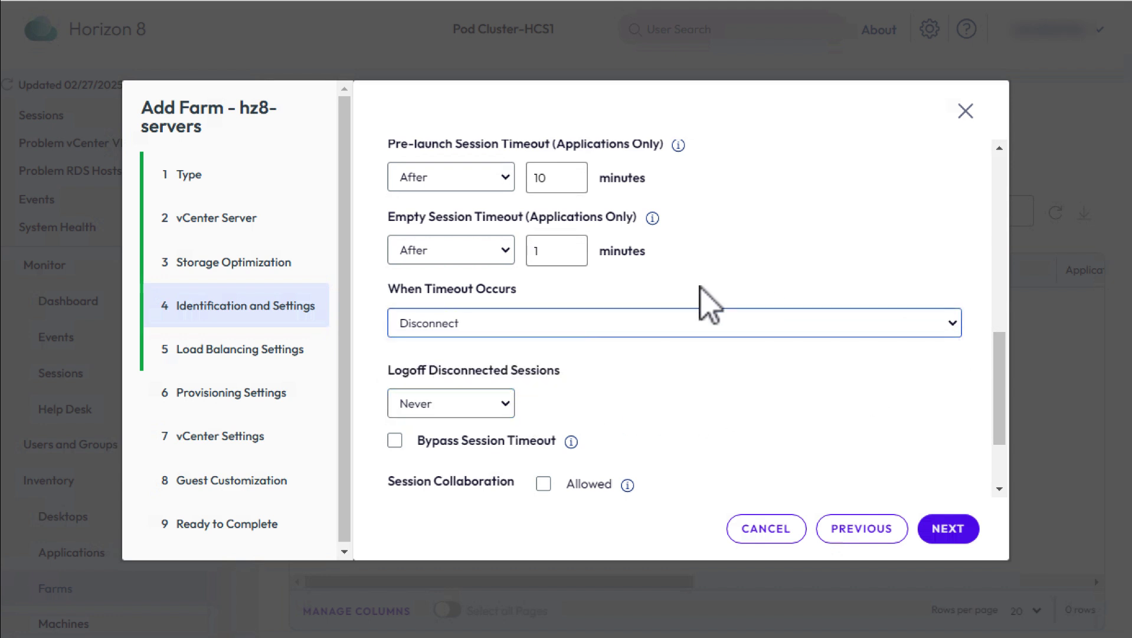
{"action": "left_click", "coordinate": [506, 253]}
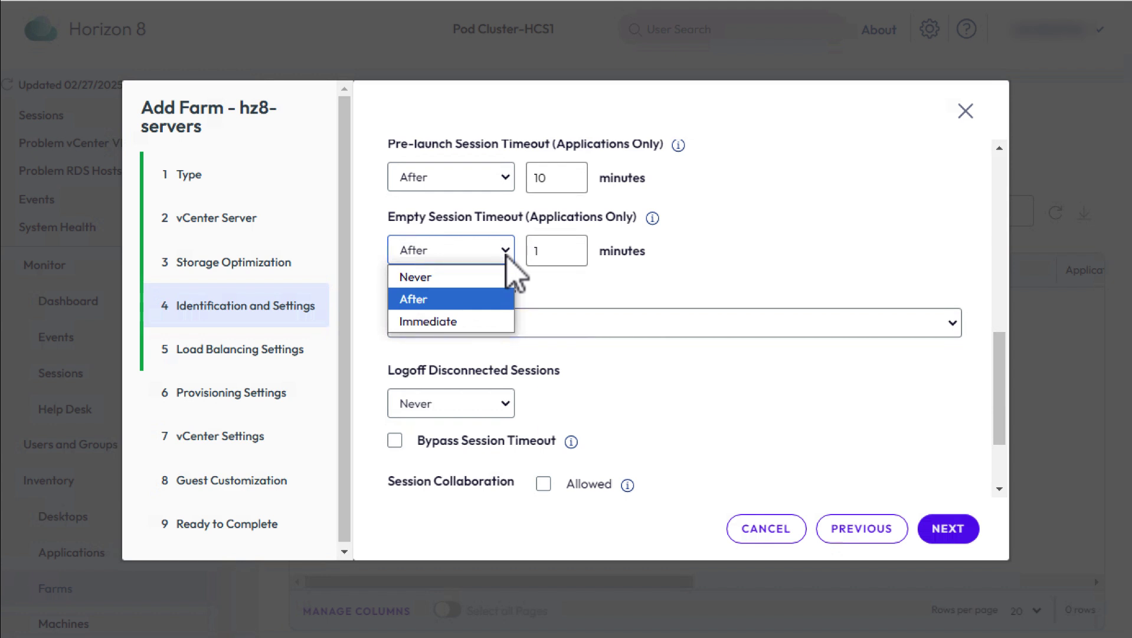
{"action": "left_click", "coordinate": [507, 253]}
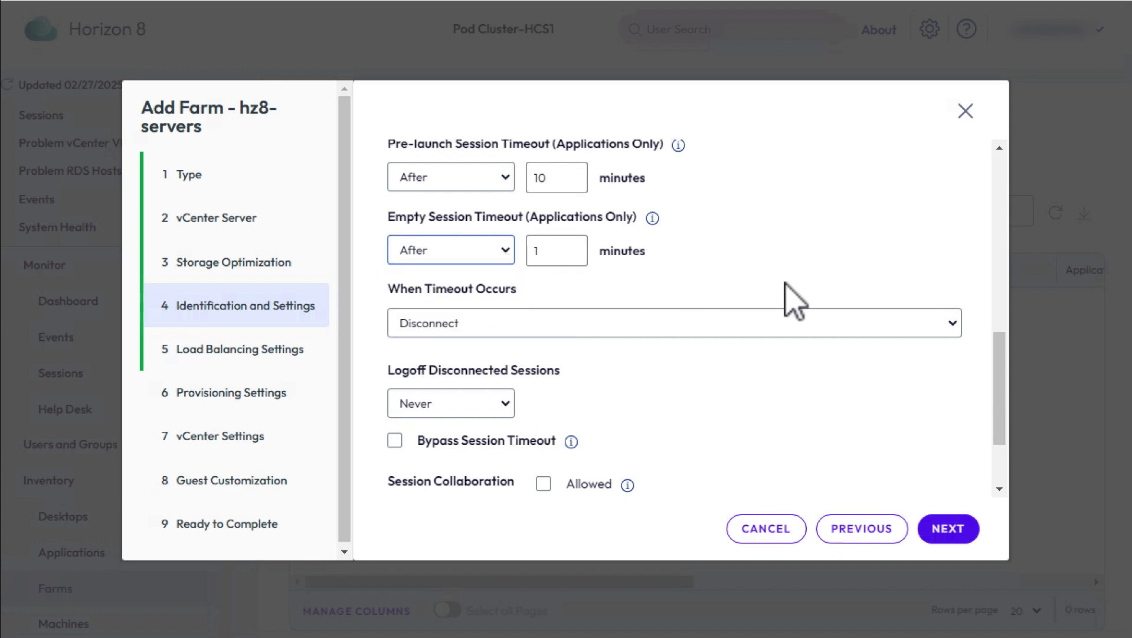
{"action": "left_click", "coordinate": [950, 527]}
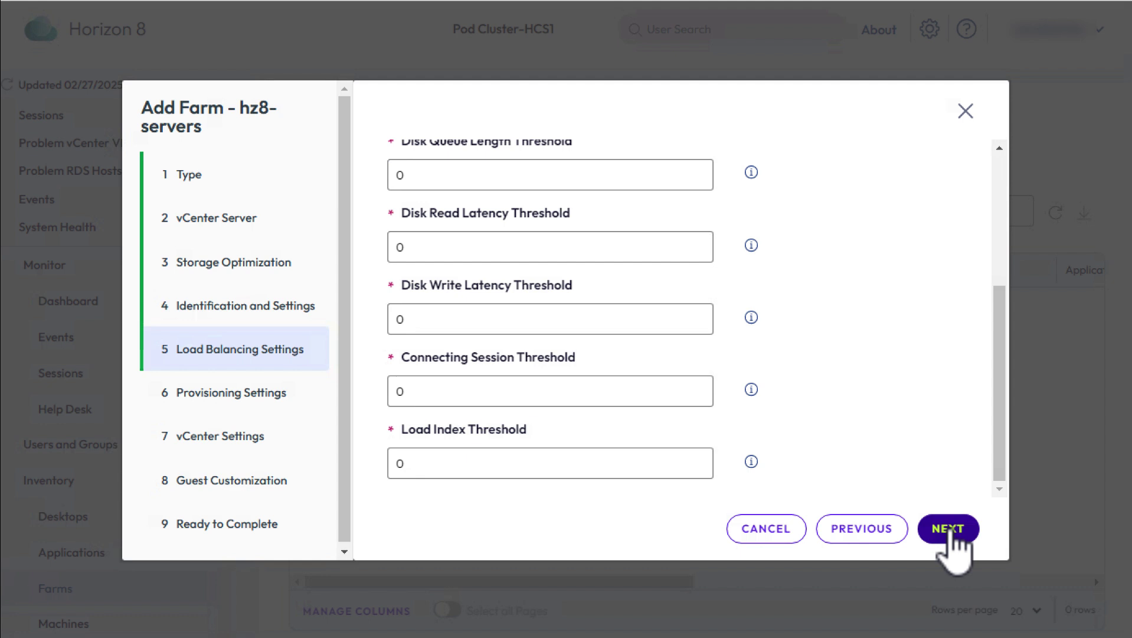
Step: Keep the load balancing defaults, then use naming pattern hzn8-rdsh-, at most 10 machines and 1 ready
{"action": "left_click", "coordinate": [951, 530]}
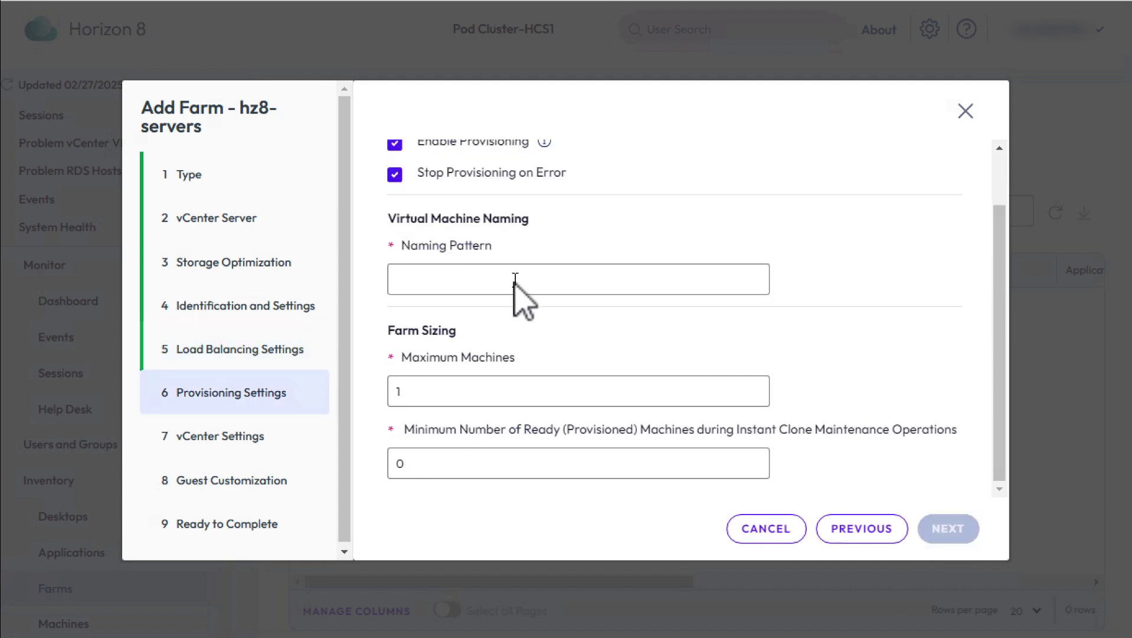
{"action": "left_click", "coordinate": [515, 278]}
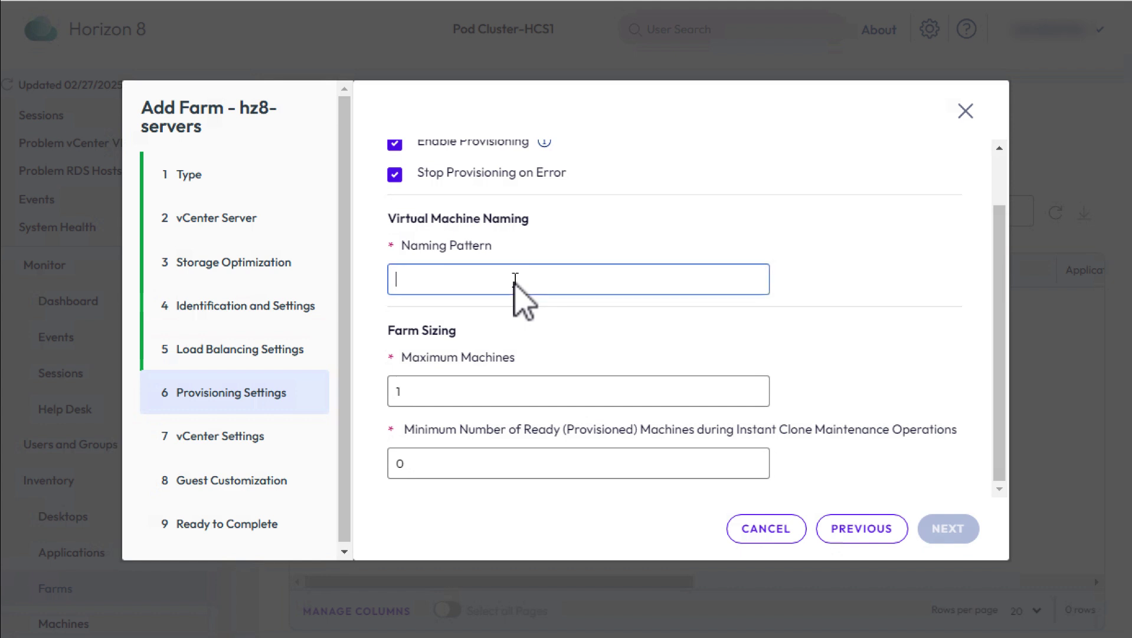
{"action": "type", "text": "hzn8-rdsh-"}
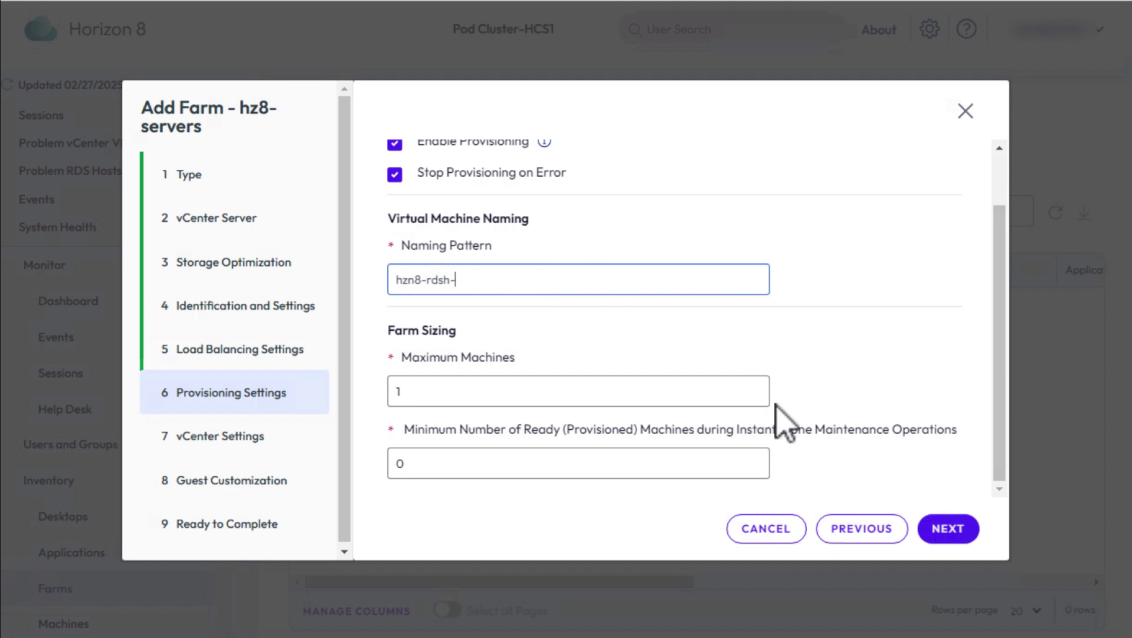
{"action": "left_click", "coordinate": [603, 392]}
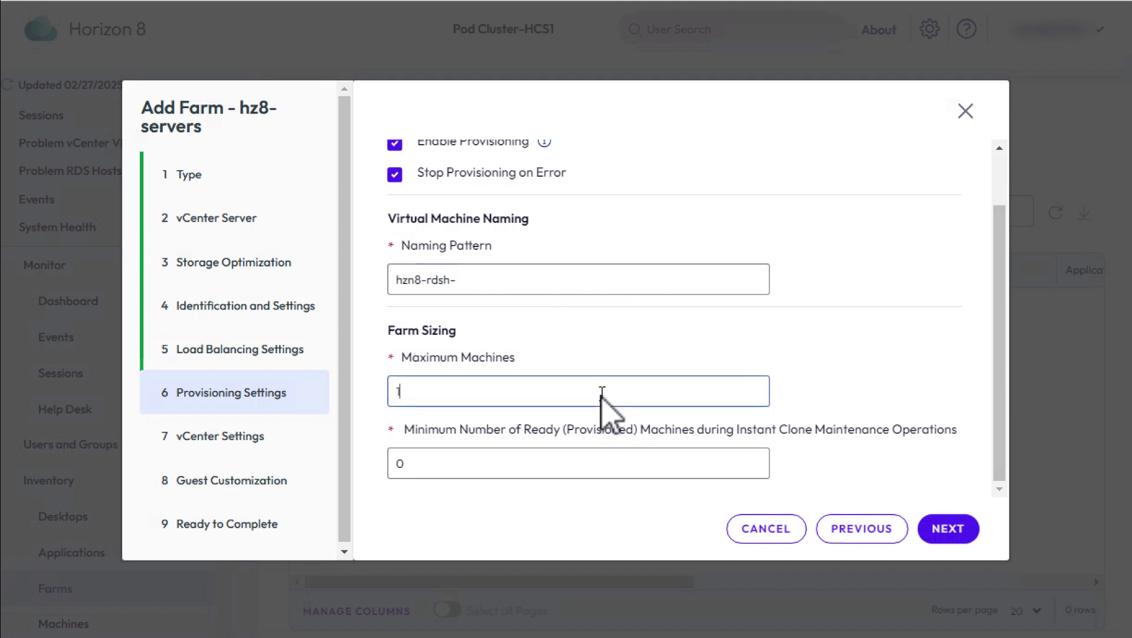
{"action": "double_click", "coordinate": [397, 467]}
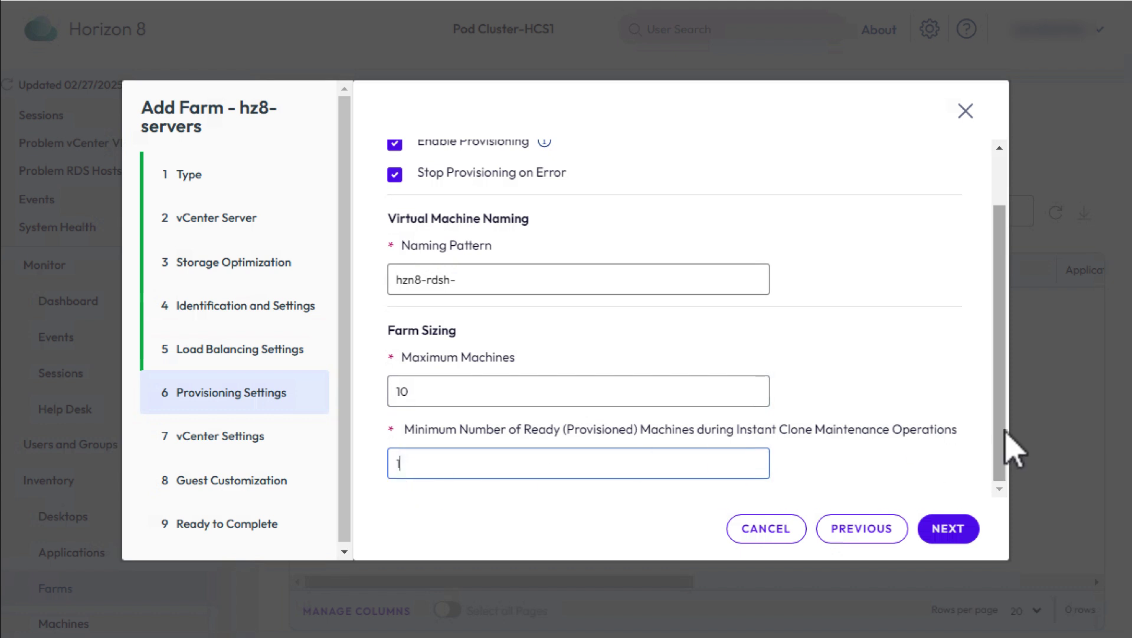
{"action": "scroll", "coordinate": [1004, 397], "scroll_direction": "up", "scroll_amount": 2}
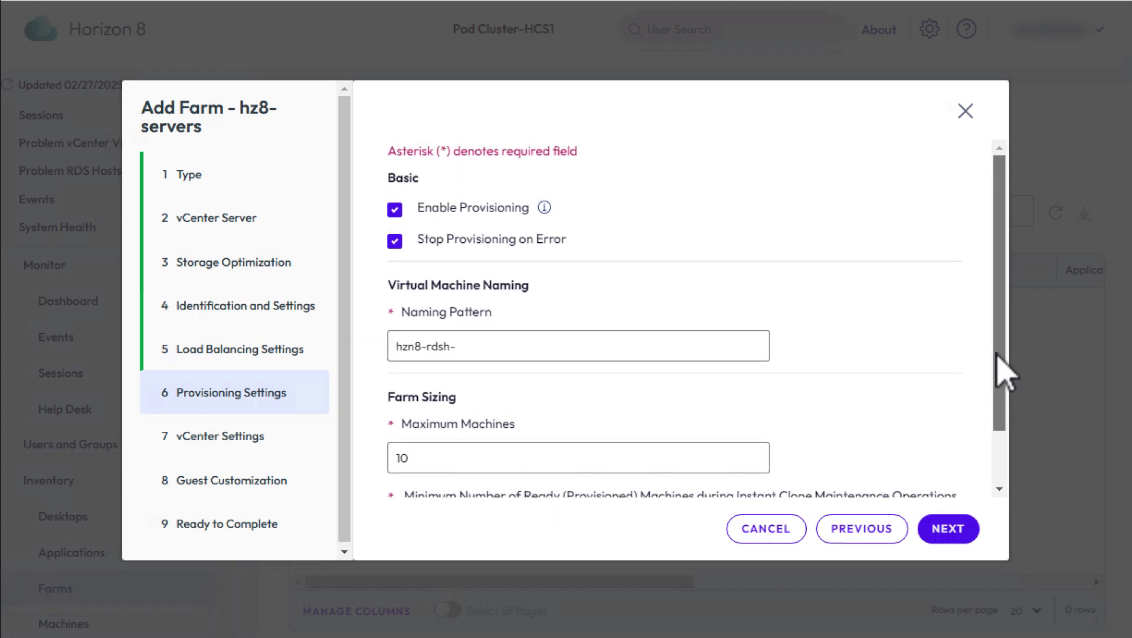
{"action": "left_click", "coordinate": [952, 529]}
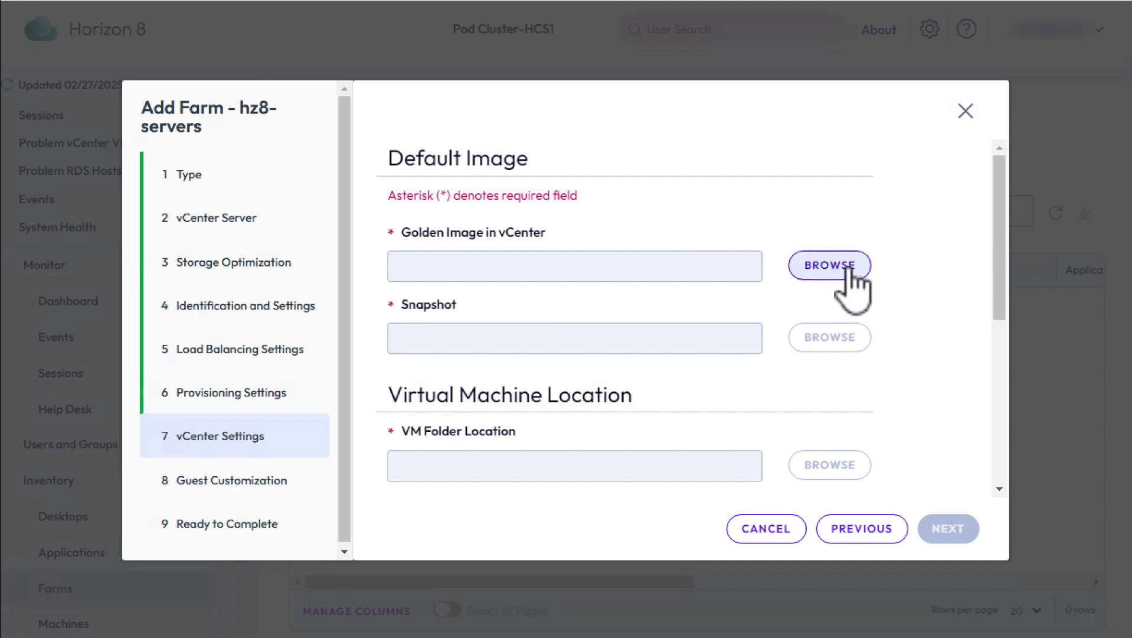
Step: Select RDSH-image as the farm's golden image
{"action": "left_click", "coordinate": [848, 267]}
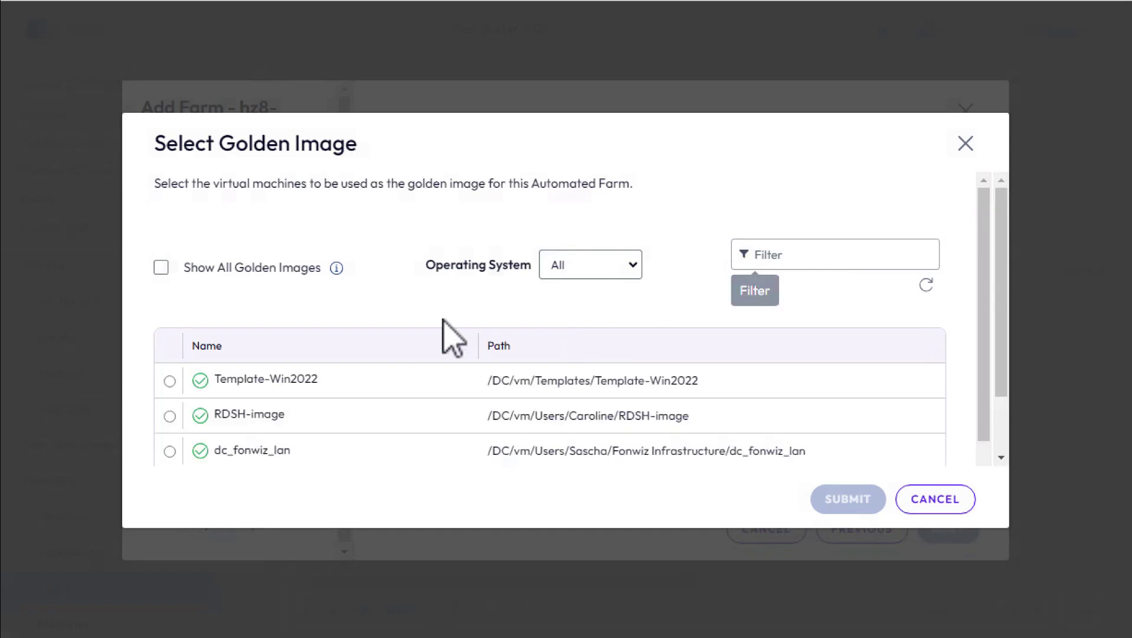
{"action": "left_click", "coordinate": [169, 416]}
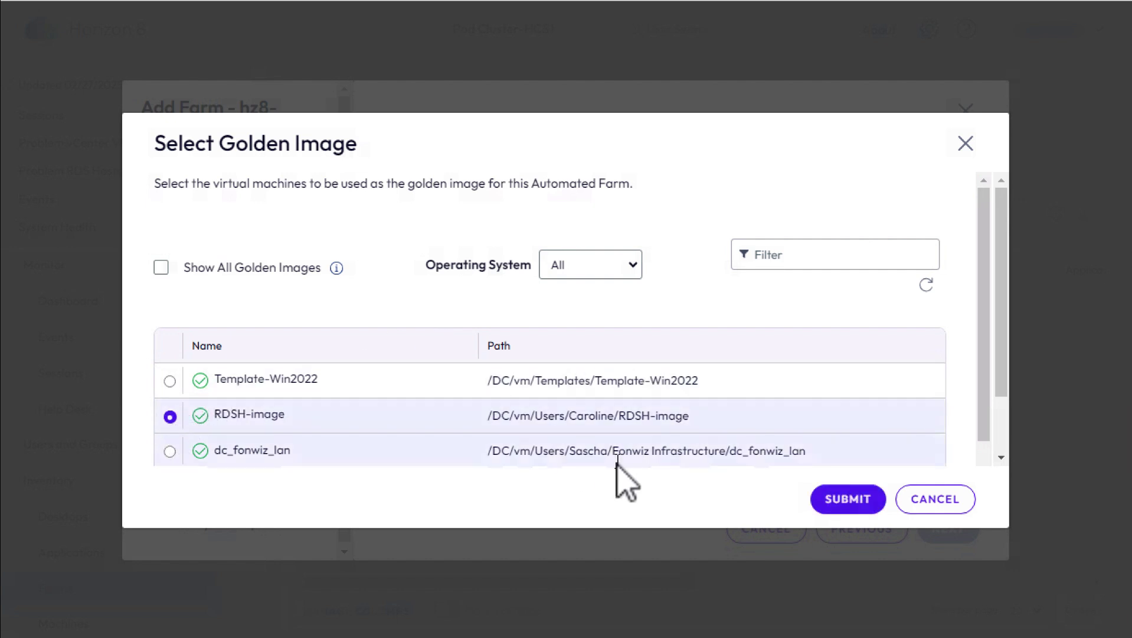
{"action": "left_click", "coordinate": [848, 499]}
Step: Choose the RDSH-IMAGE snapshot of that golden image
{"action": "left_click", "coordinate": [843, 344]}
{"action": "left_click", "coordinate": [170, 372]}
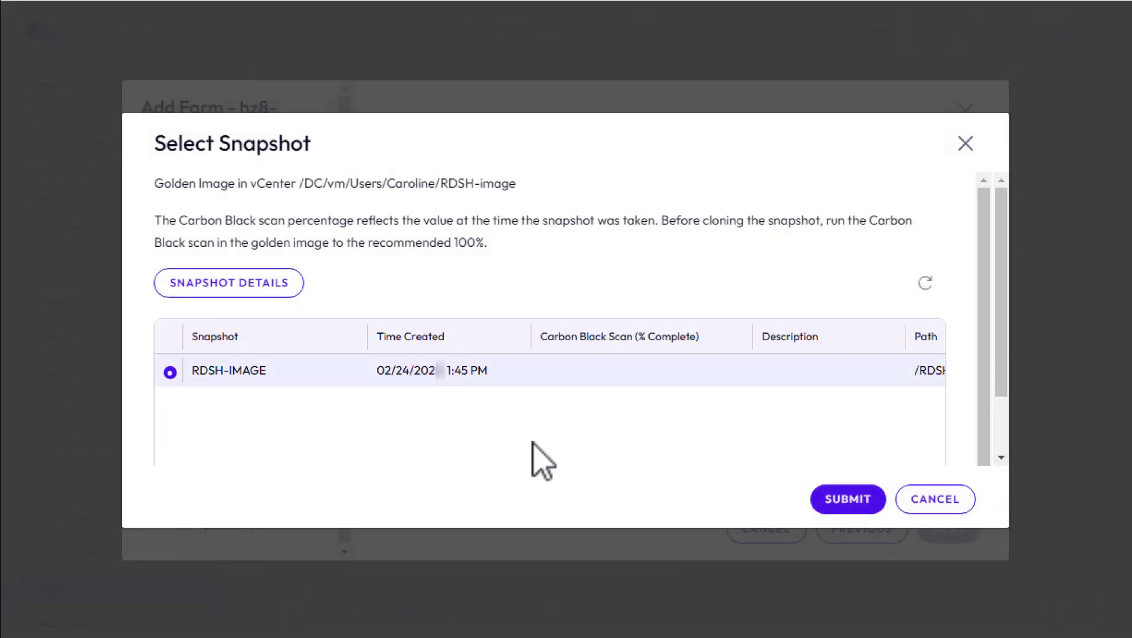
{"action": "left_click", "coordinate": [866, 499]}
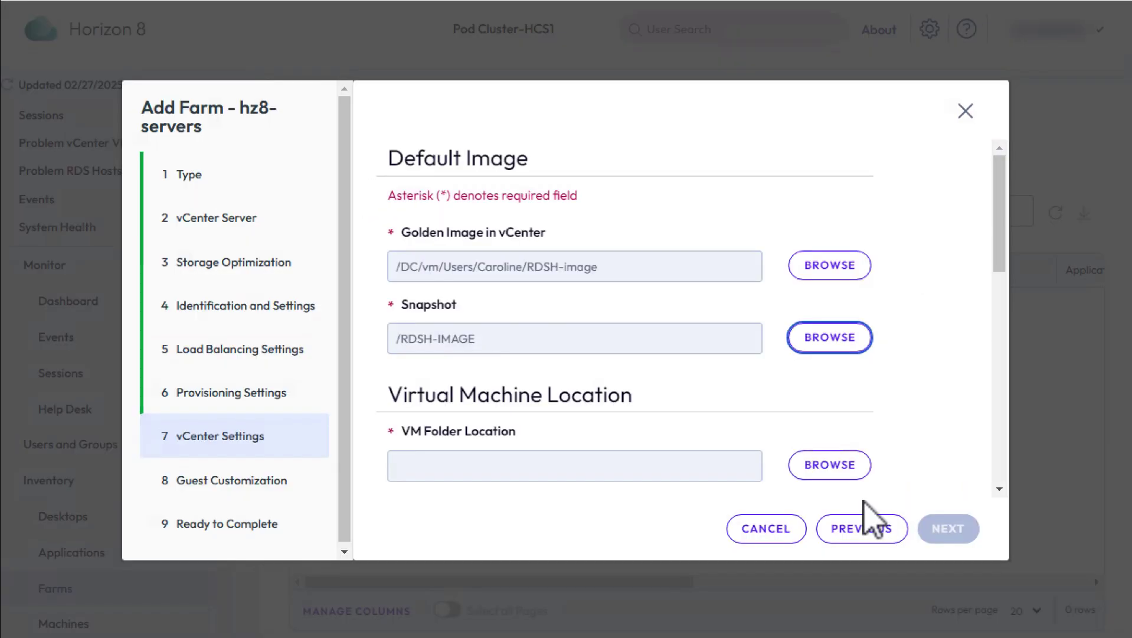
Step: Set the VM folder location to the RDSH-inst-clones folder
{"action": "left_click", "coordinate": [831, 470]}
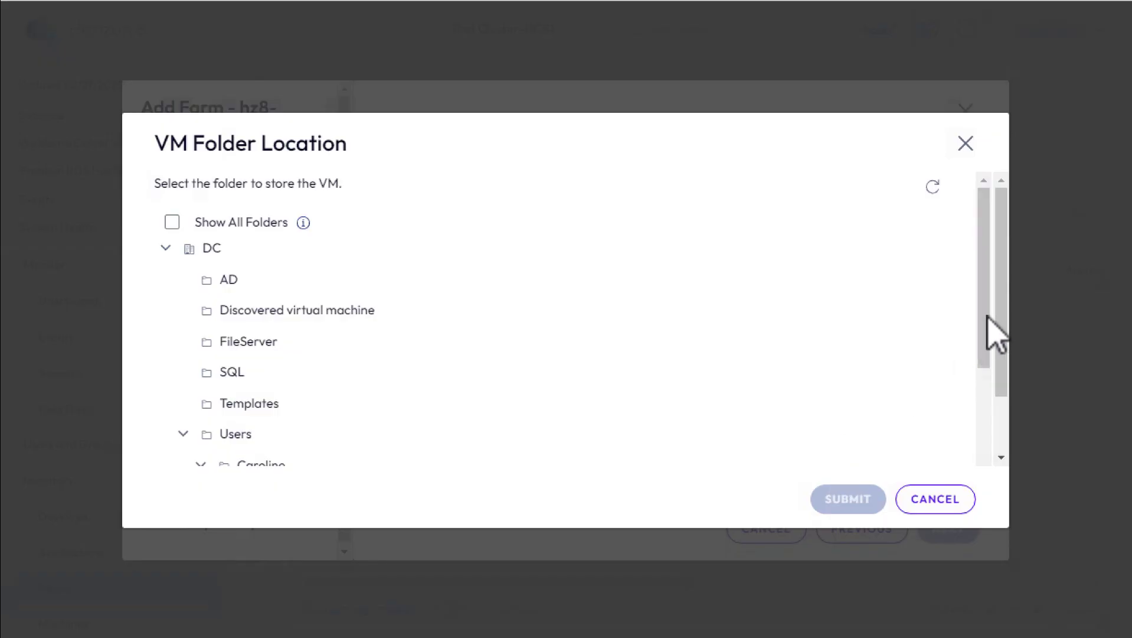
{"action": "left_click_drag", "start_coordinate": [990, 333], "coordinate": [983, 425]}
{"action": "left_click", "coordinate": [318, 312]}
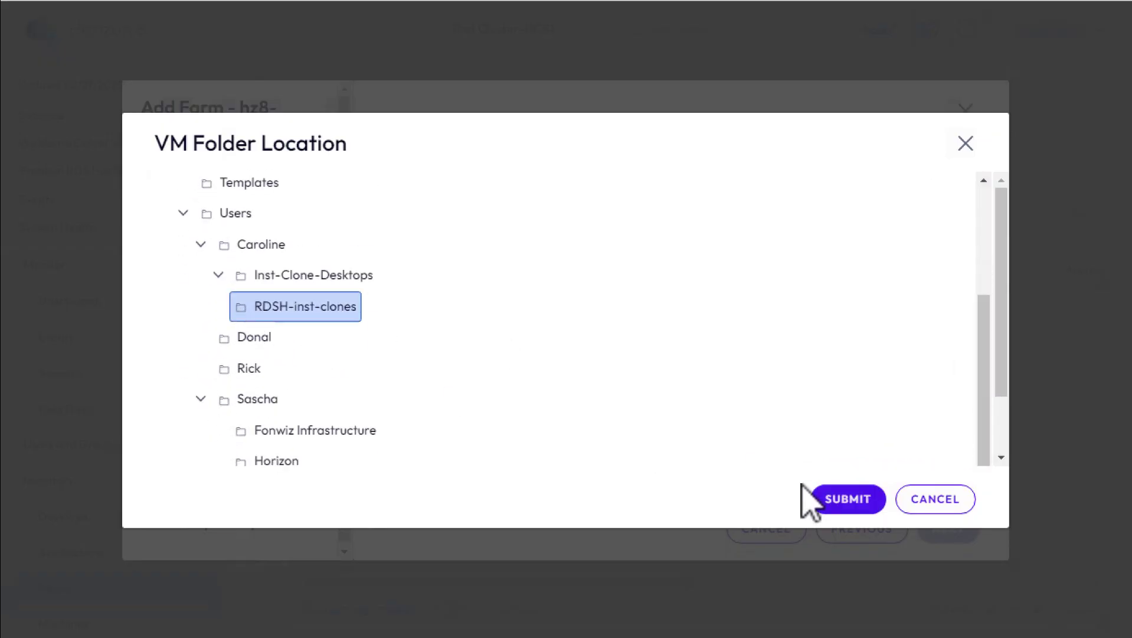
{"action": "left_click", "coordinate": [822, 500]}
Step: Set the cluster to /DC/host/Cluster and the resource pool to /DC/host/Cluster/Resources
{"action": "left_click_drag", "start_coordinate": [1001, 263], "coordinate": [1001, 354]}
{"action": "left_click", "coordinate": [843, 331]}
{"action": "left_click", "coordinate": [204, 283]}
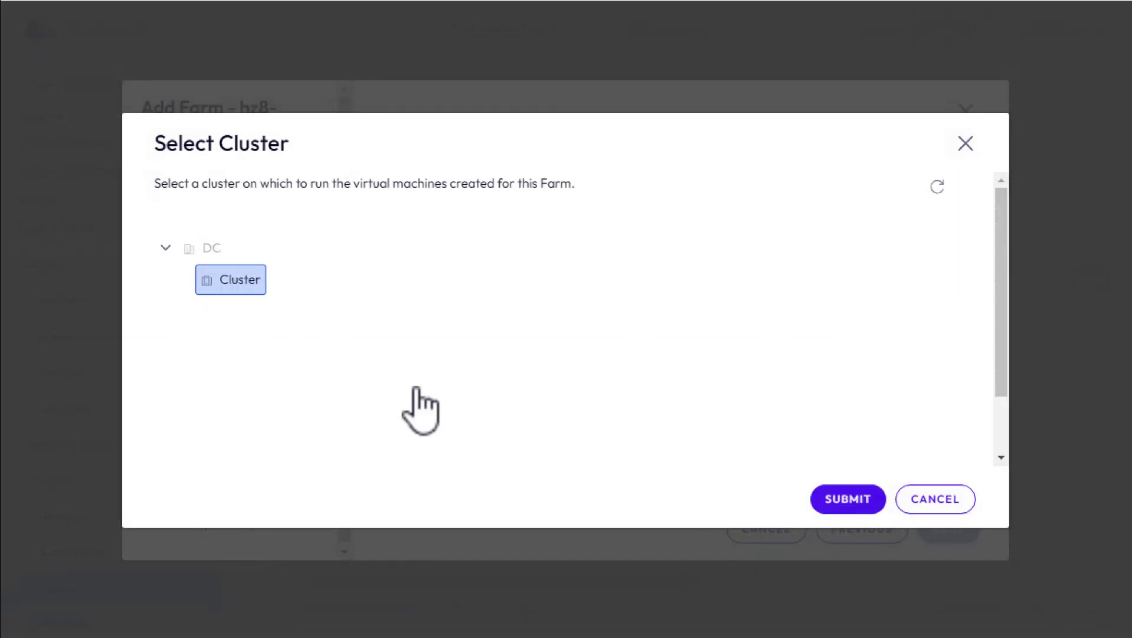
{"action": "left_click", "coordinate": [843, 500]}
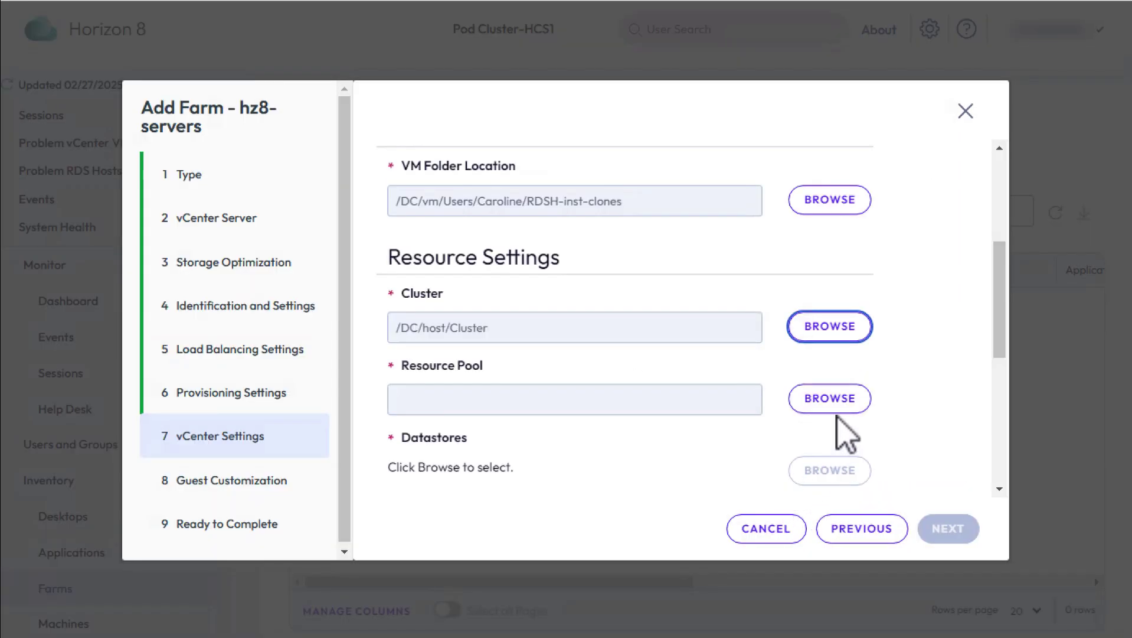
{"action": "left_click", "coordinate": [839, 408]}
{"action": "left_click", "coordinate": [227, 233]}
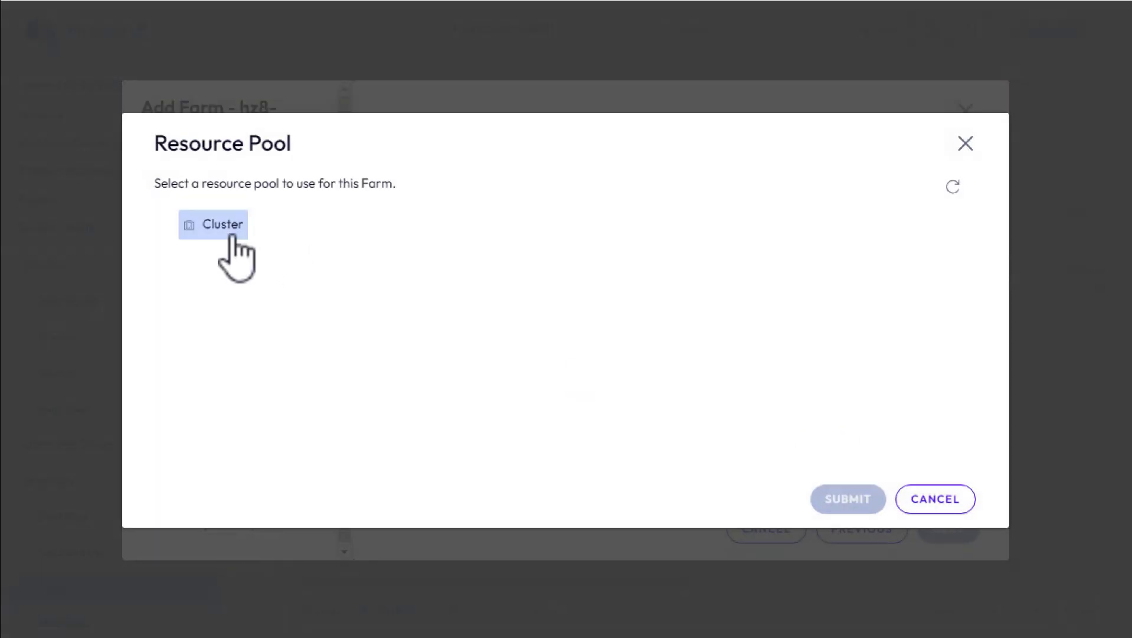
{"action": "left_click", "coordinate": [853, 500]}
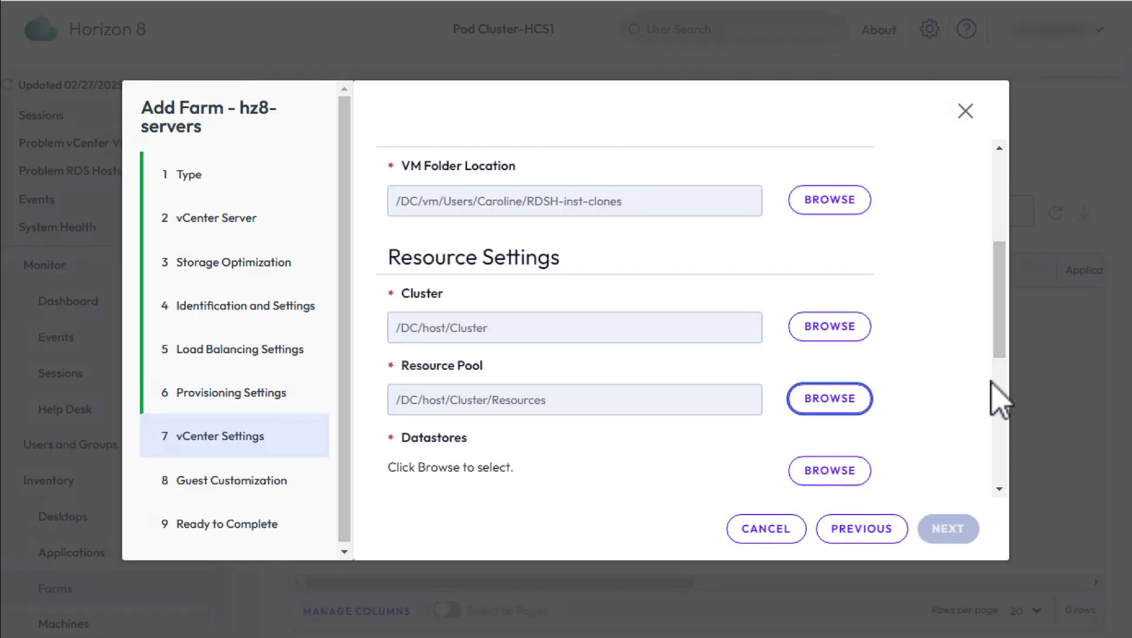
Step: Select XT01-TMBETA-1 as the only instant clone datastore and proceed to Guest Customization
{"action": "scroll", "coordinate": [945, 384], "scroll_direction": "down", "scroll_amount": 3}
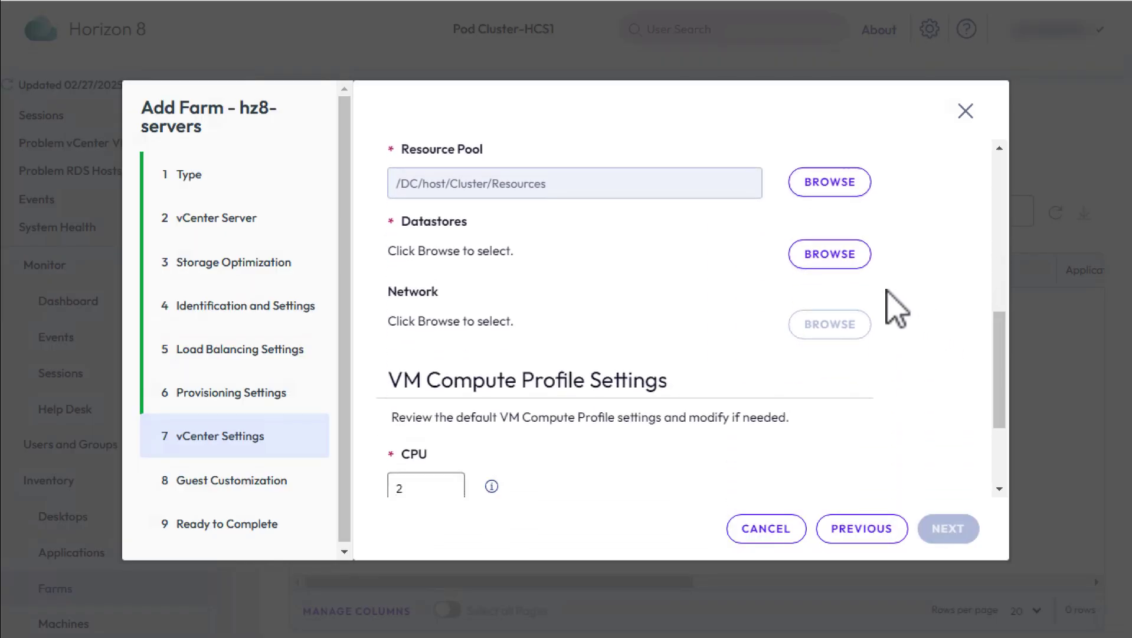
{"action": "left_click", "coordinate": [846, 259]}
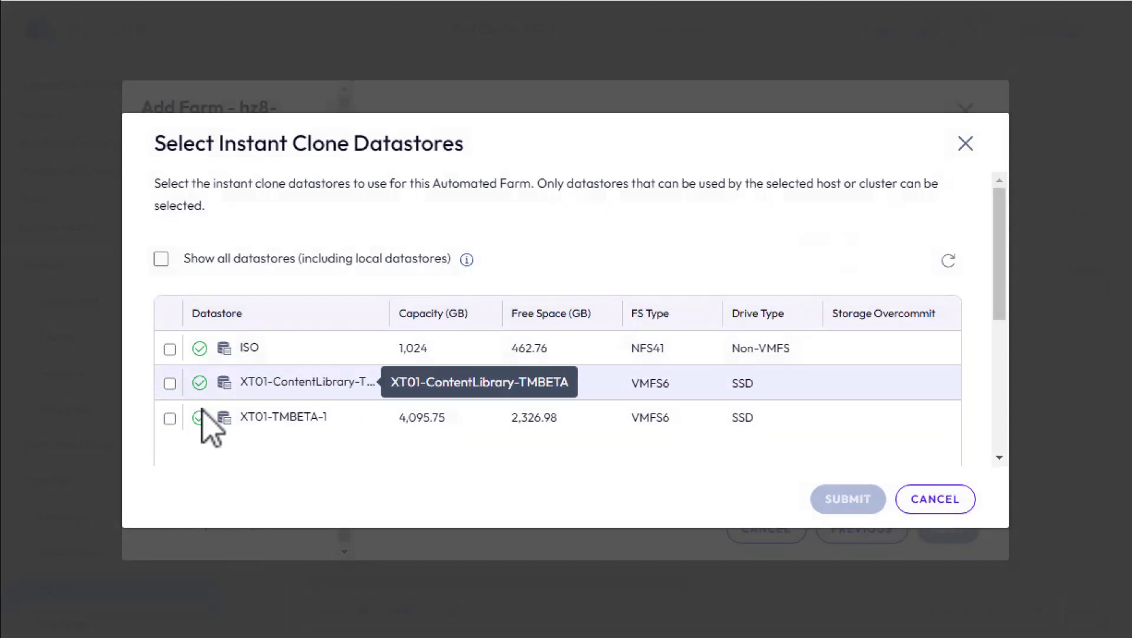
{"action": "left_click", "coordinate": [170, 418]}
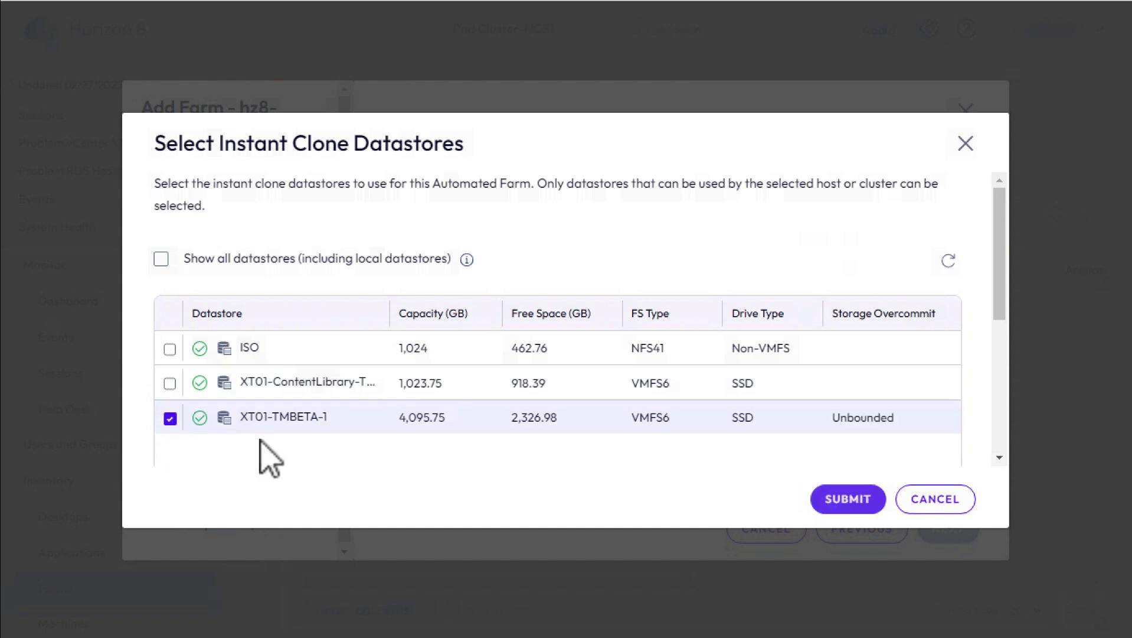
{"action": "left_click", "coordinate": [847, 499]}
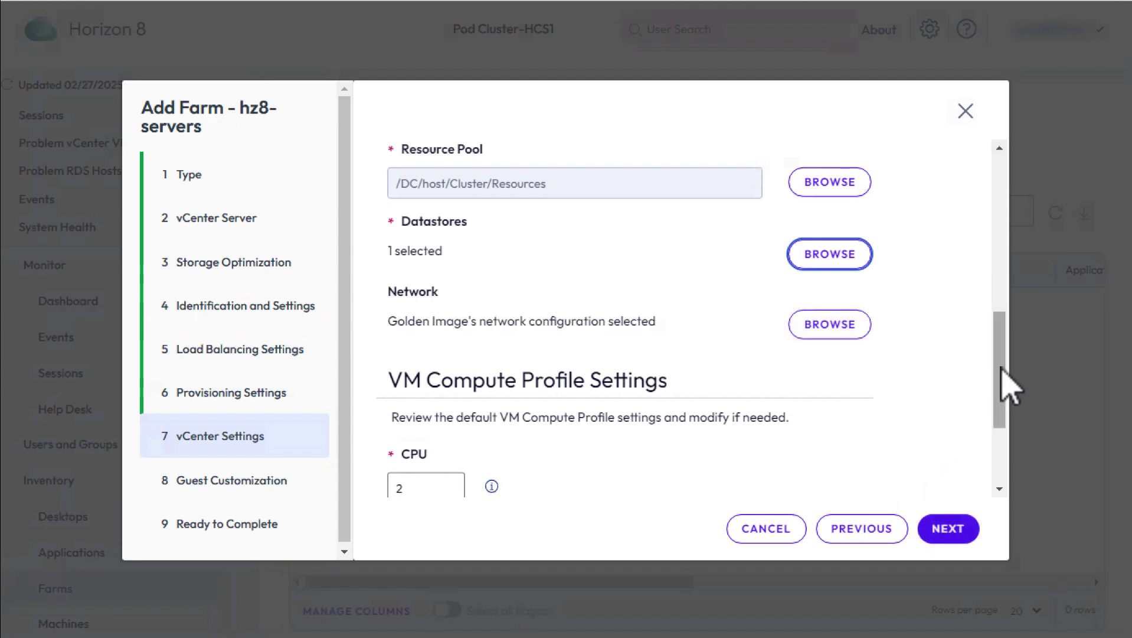
{"action": "left_click_drag", "start_coordinate": [1000, 372], "coordinate": [1011, 458]}
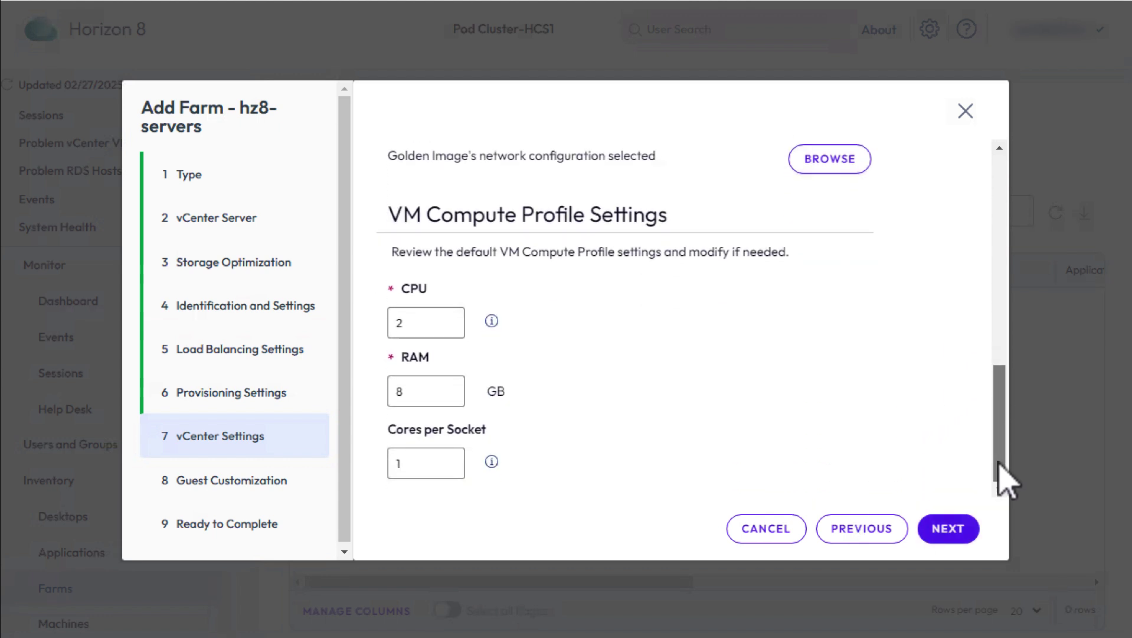
{"action": "left_click", "coordinate": [950, 534]}
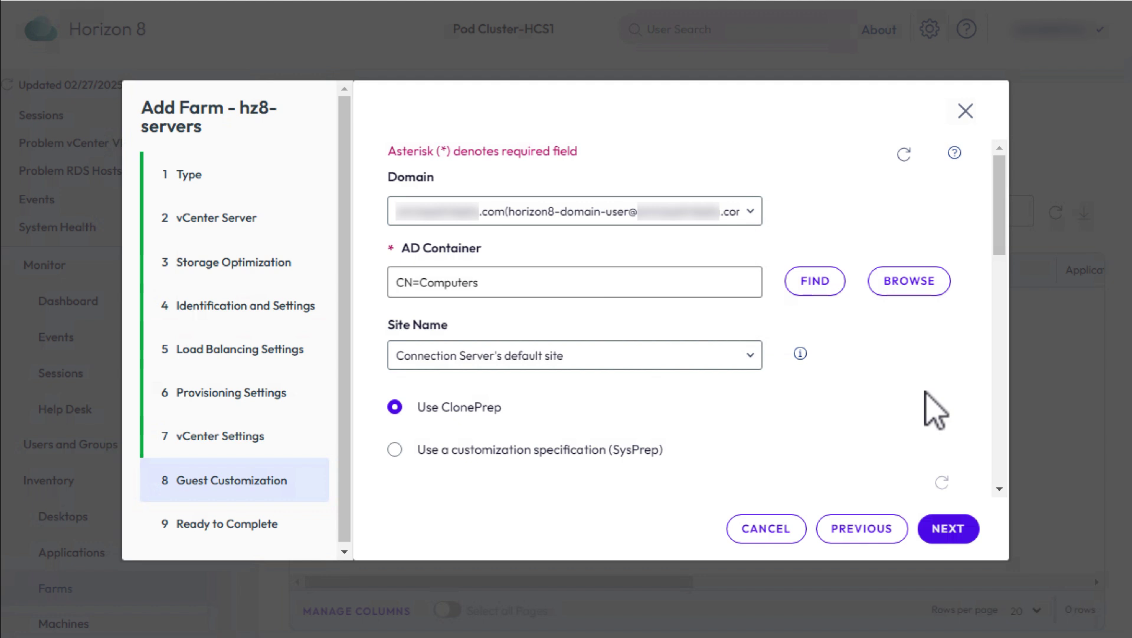
Step: Place the hosts in AD container OU=hzn8-rdsh-servers, keeping ClonePrep customization
{"action": "left_click", "coordinate": [874, 282]}
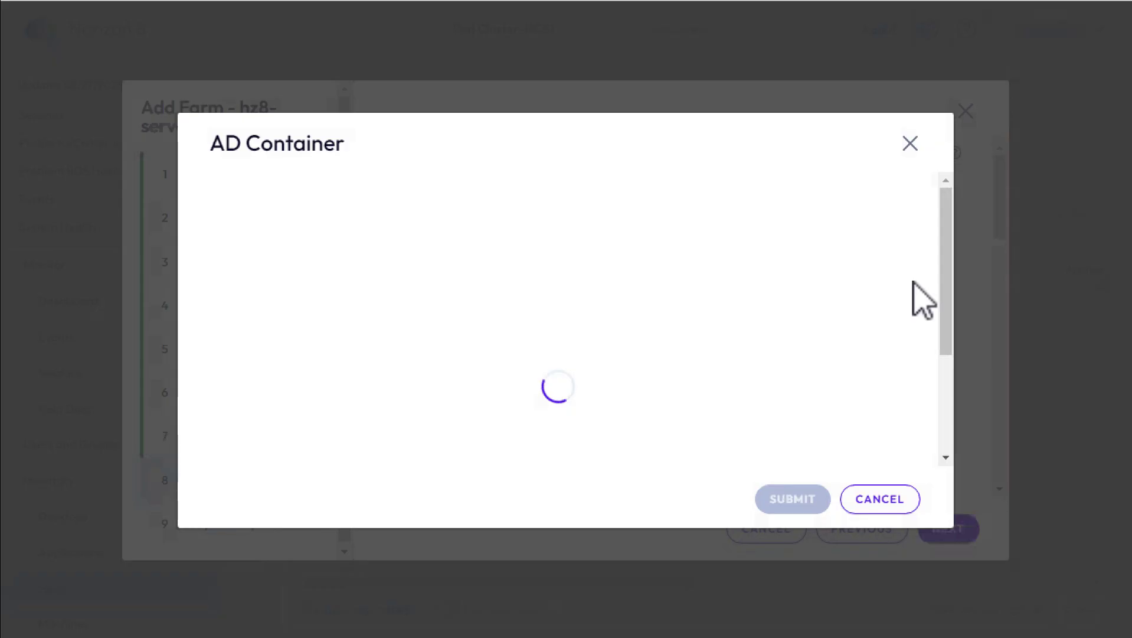
{"action": "scroll", "coordinate": [949, 333], "scroll_direction": "down", "scroll_amount": 5}
{"action": "scroll", "coordinate": [951, 354], "scroll_direction": "down", "scroll_amount": 1}
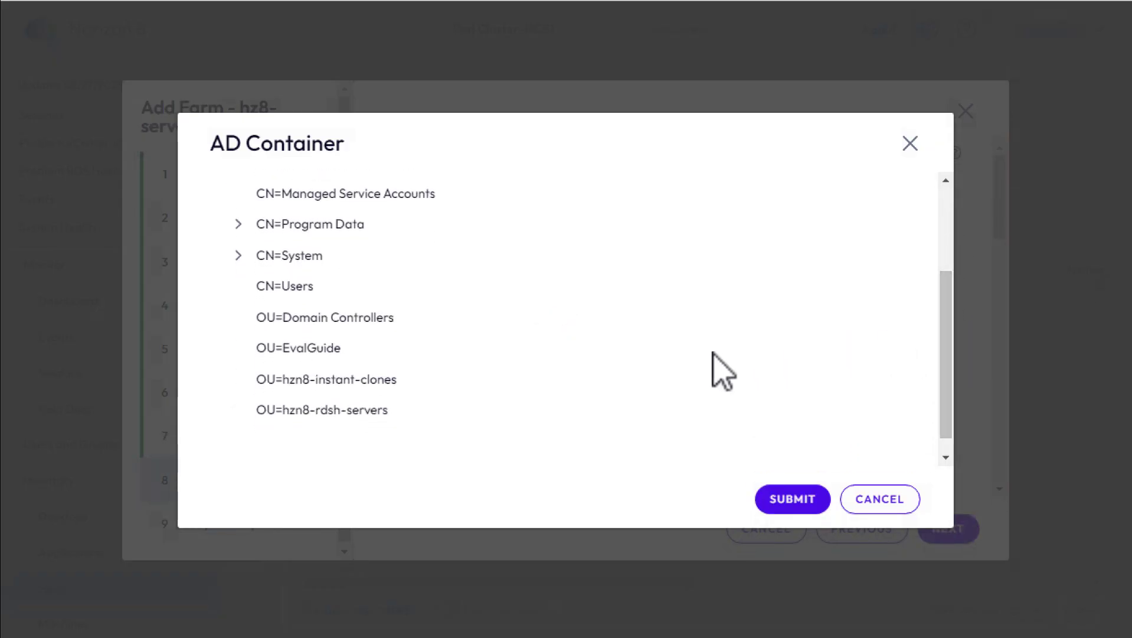
{"action": "left_click", "coordinate": [378, 413]}
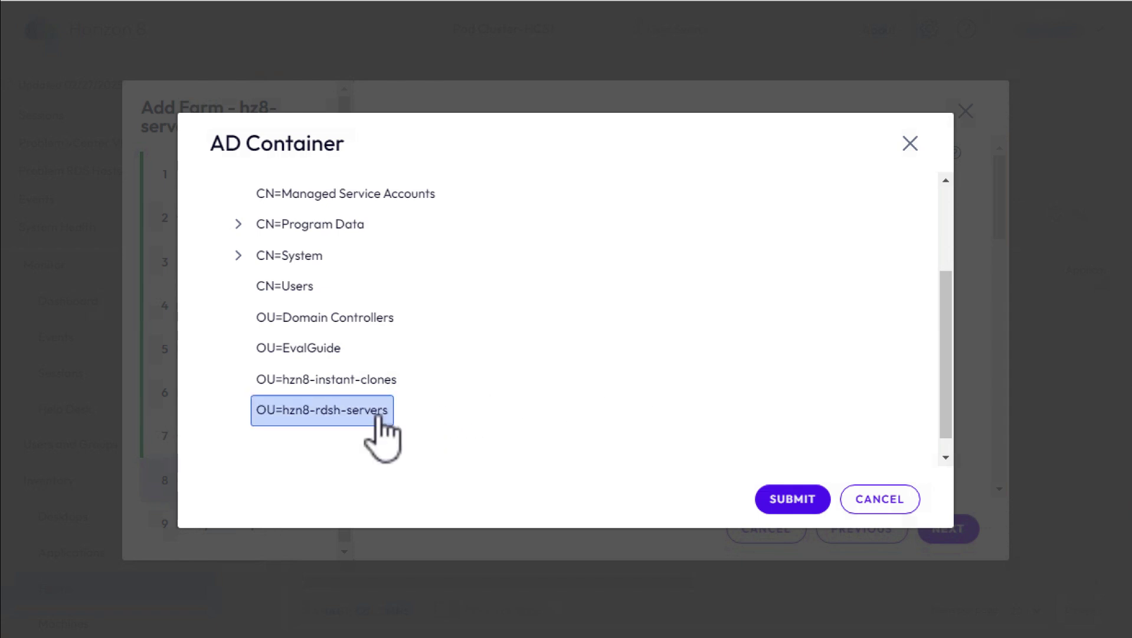
{"action": "left_click", "coordinate": [794, 499]}
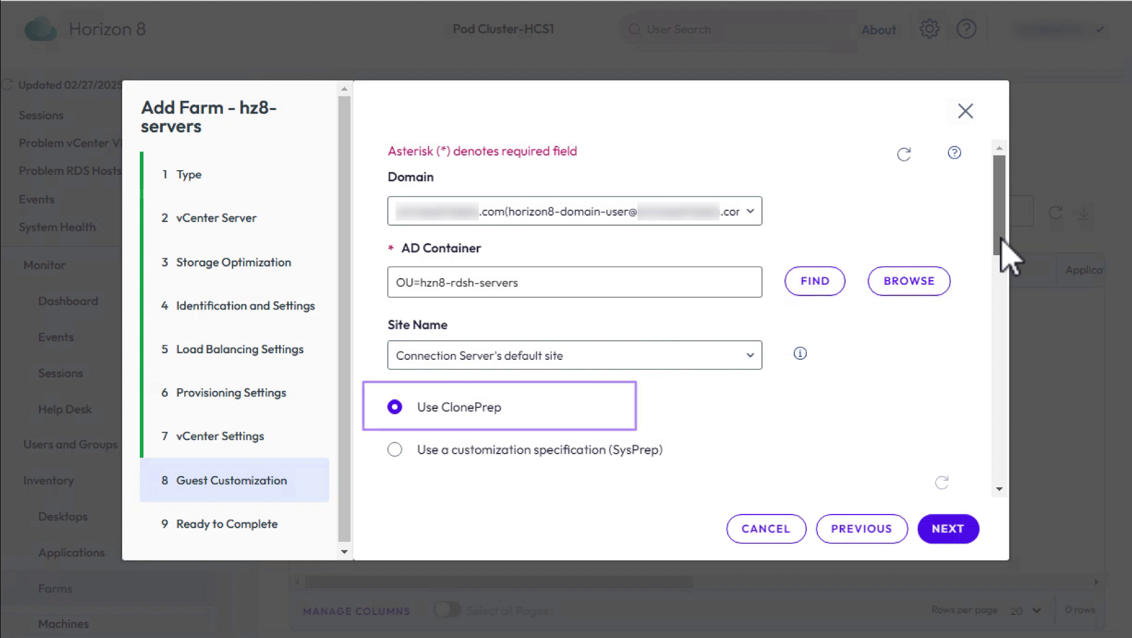
{"action": "left_click_drag", "start_coordinate": [1002, 239], "coordinate": [1004, 498]}
Step: Review the Ready to Complete summary and submit the hz8-servers farm
{"action": "left_click", "coordinate": [947, 529]}
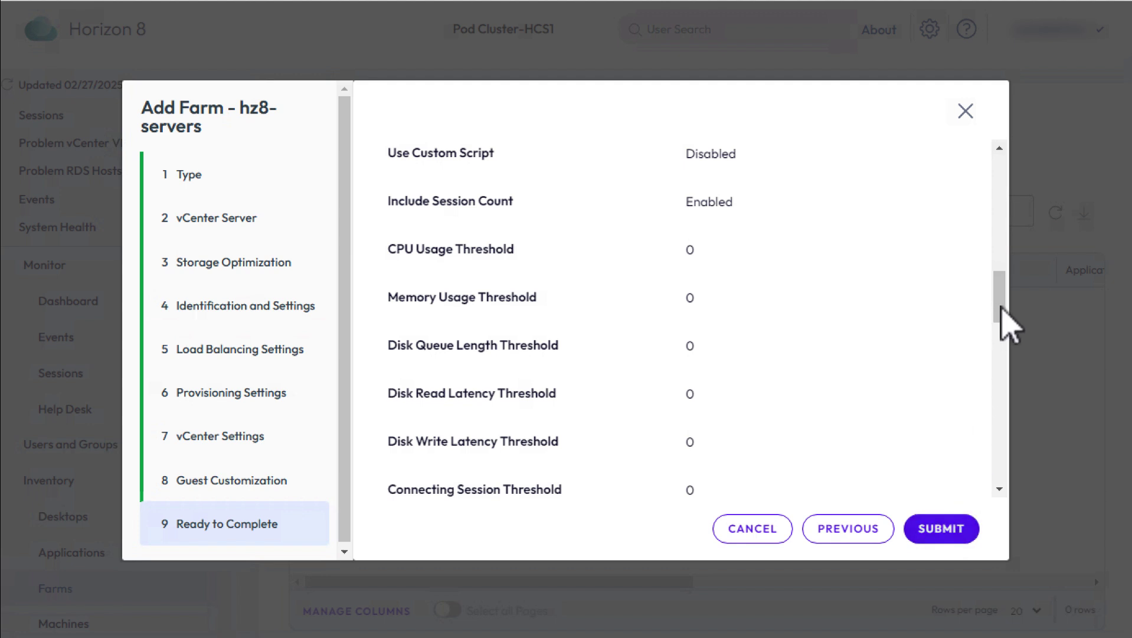
{"action": "left_click_drag", "start_coordinate": [1002, 306], "coordinate": [1007, 477]}
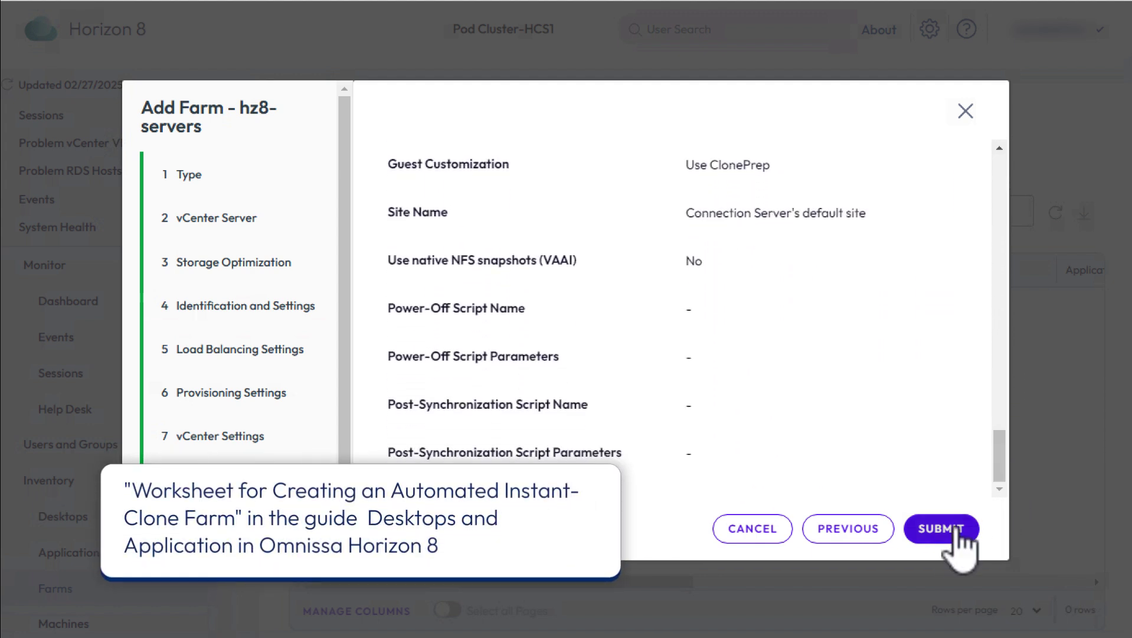
{"action": "left_click", "coordinate": [945, 530]}
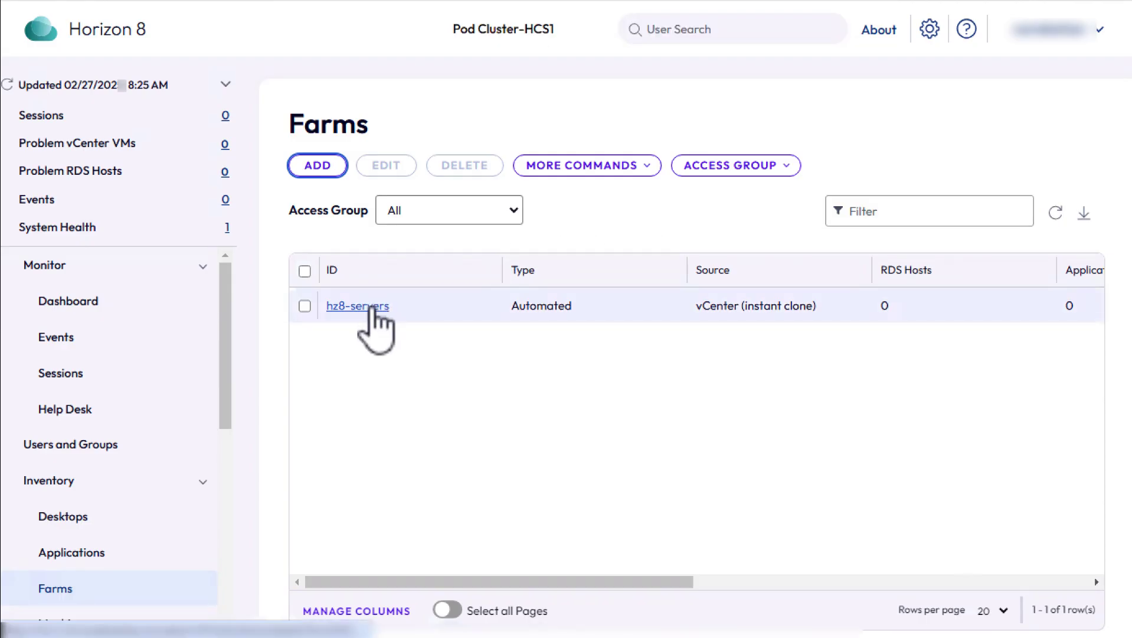
Step: Open the hz8-servers farm's Summary page and refresh it
{"action": "left_click", "coordinate": [359, 306]}
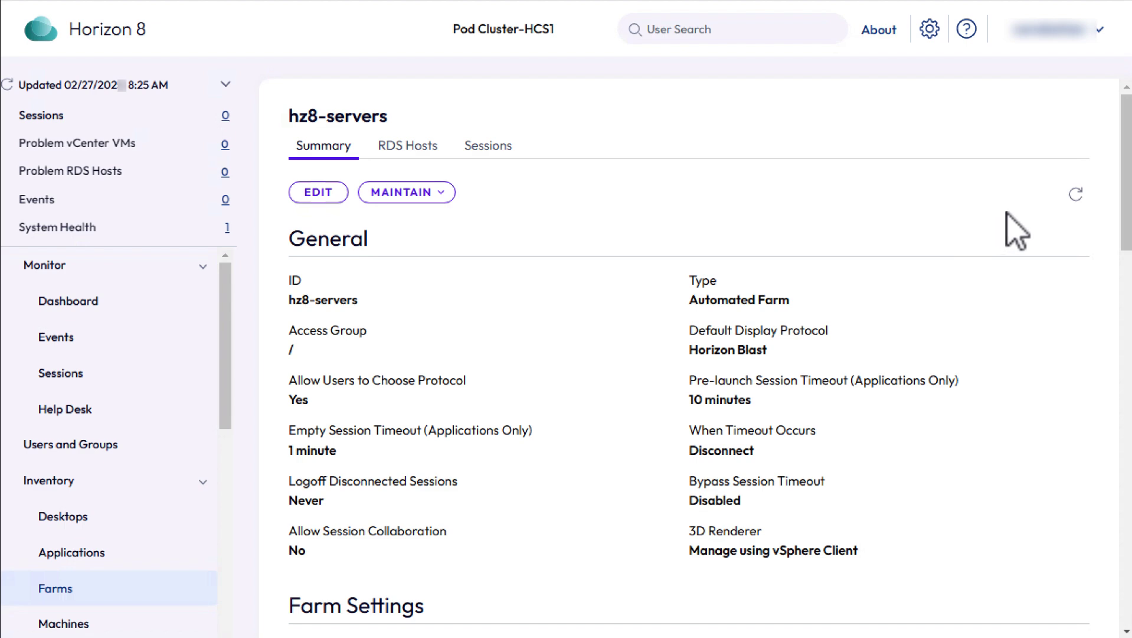
{"action": "left_click", "coordinate": [1073, 198]}
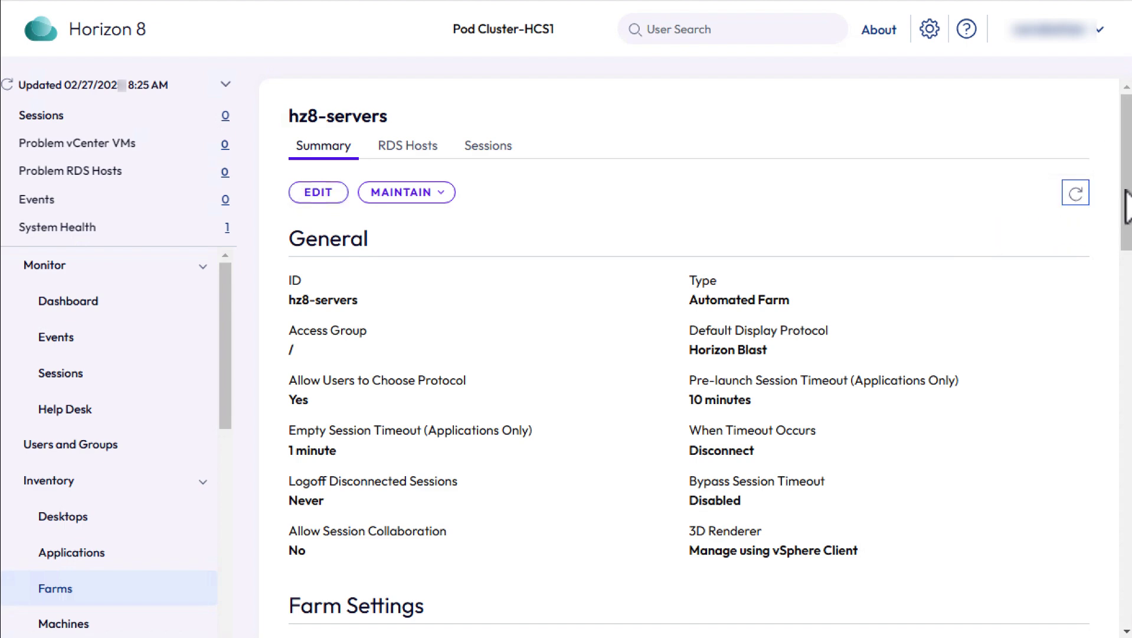
{"action": "left_click_drag", "start_coordinate": [1127, 207], "coordinate": [1126, 552]}
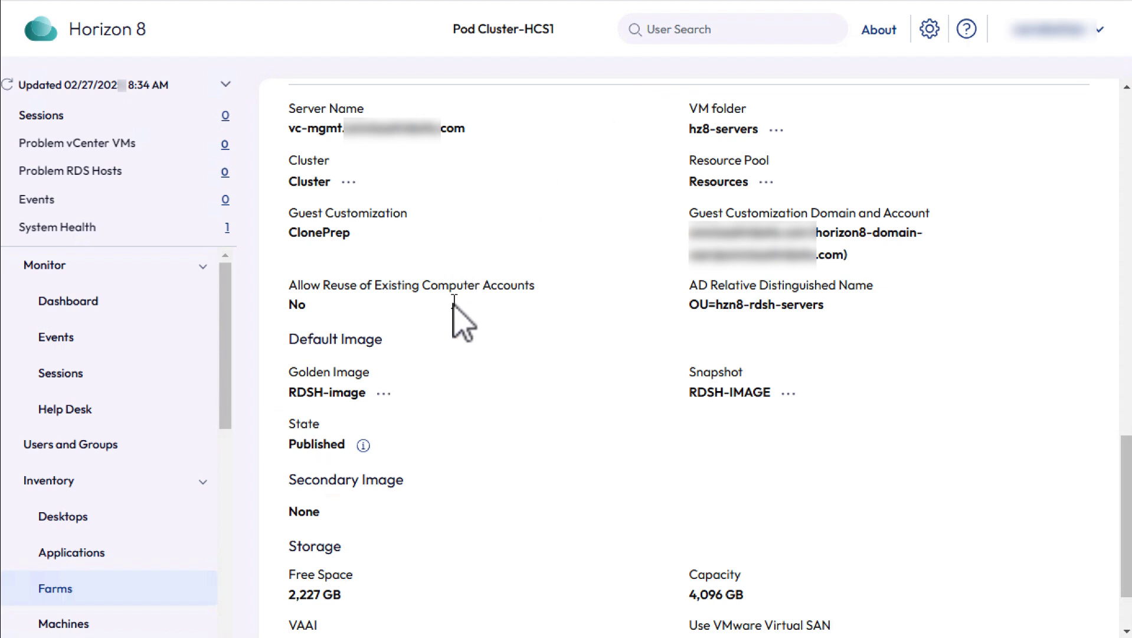
Step: View the full paths of the RDSH-image golden image and RDSH-IMAGE snapshot
{"action": "left_click", "coordinate": [384, 393]}
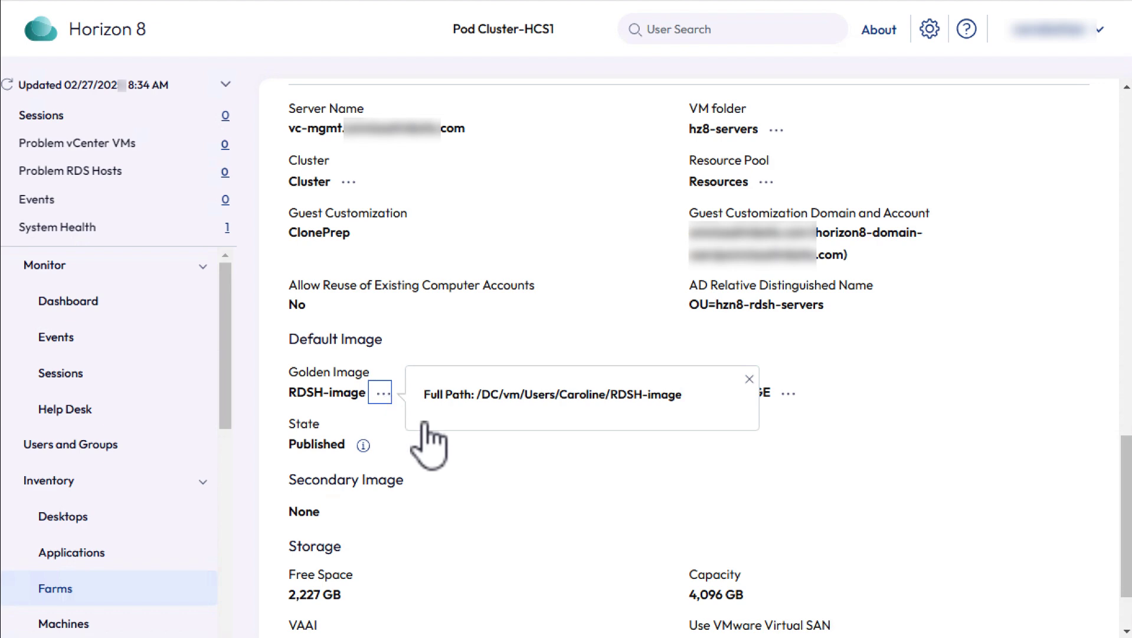
{"action": "left_click", "coordinate": [520, 454]}
{"action": "left_click", "coordinate": [788, 394]}
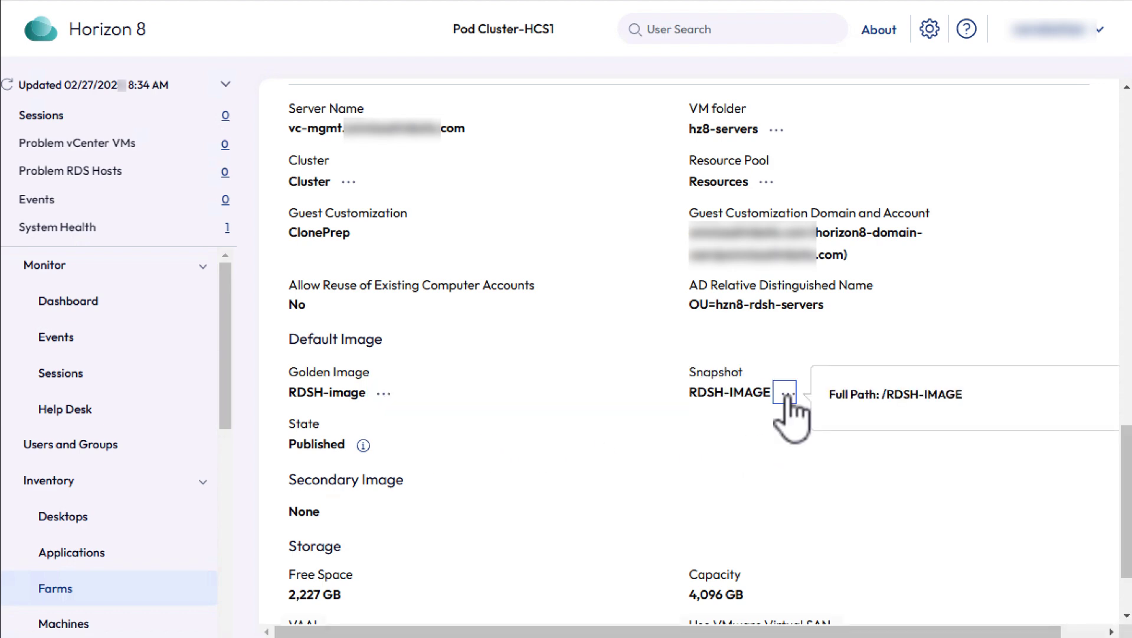
{"action": "left_click", "coordinate": [580, 399]}
Step: Show the hz8-servers RDS Hosts tab and refresh it to check each host's Status
{"action": "scroll", "coordinate": [580, 399], "scroll_direction": "up", "scroll_amount": 15}
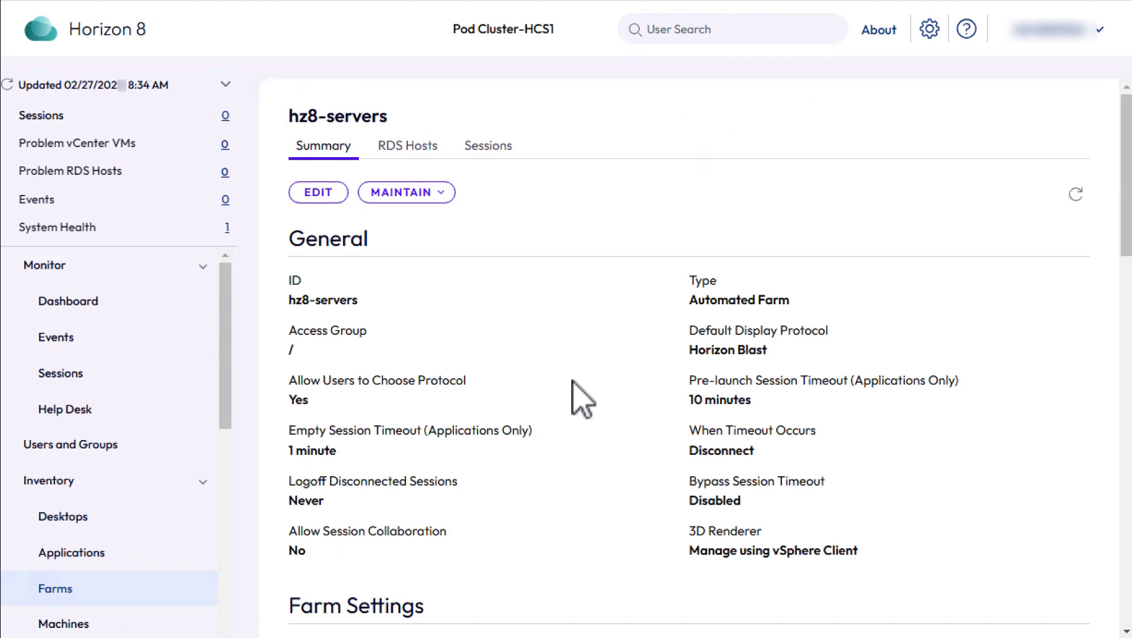
{"action": "left_click", "coordinate": [414, 147]}
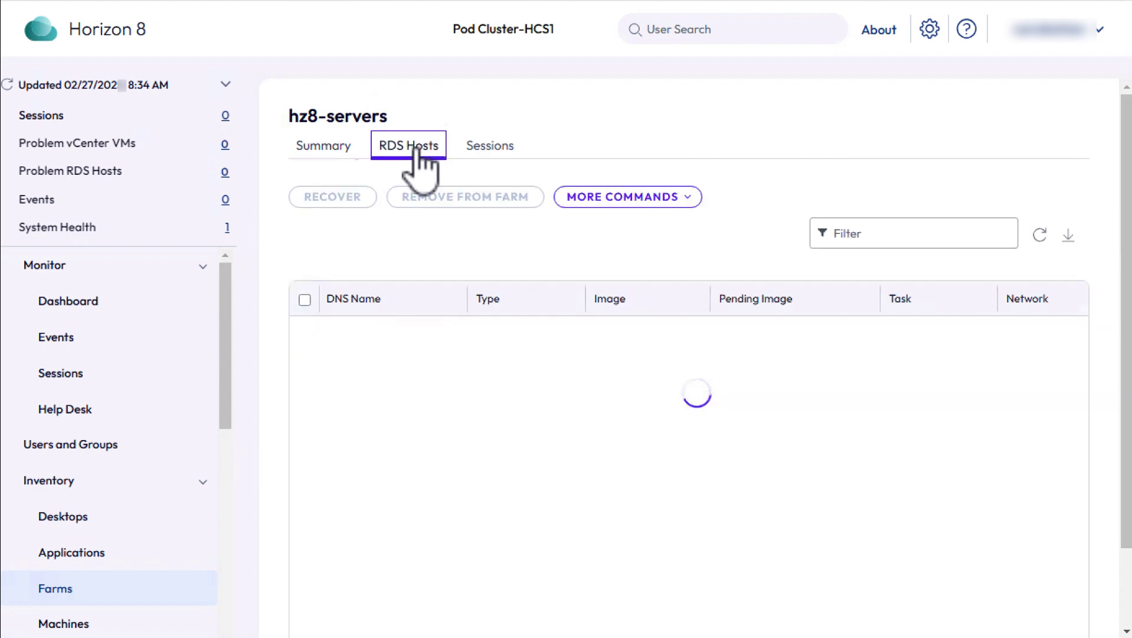
{"action": "scroll", "coordinate": [994, 581], "scroll_direction": "right", "scroll_amount": 10}
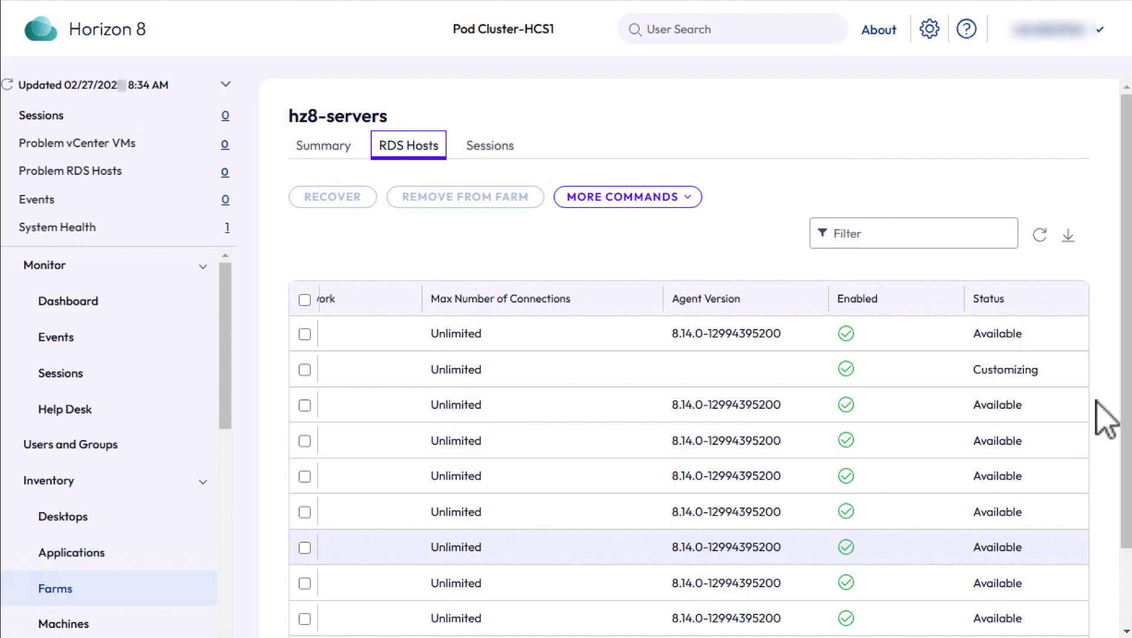
{"action": "left_click", "coordinate": [1038, 236]}
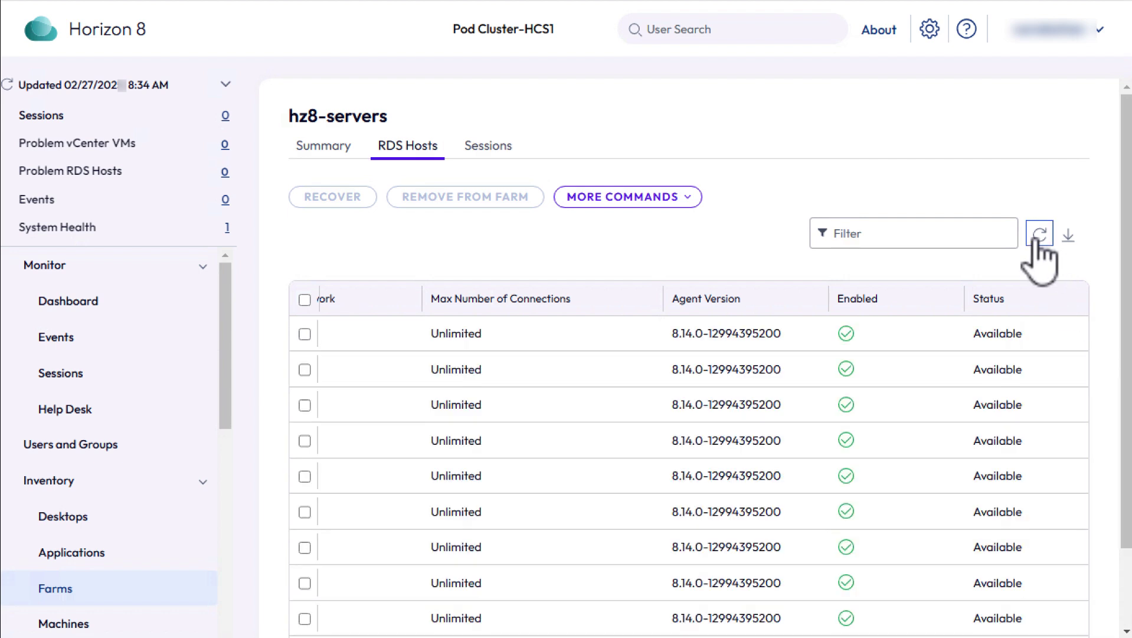